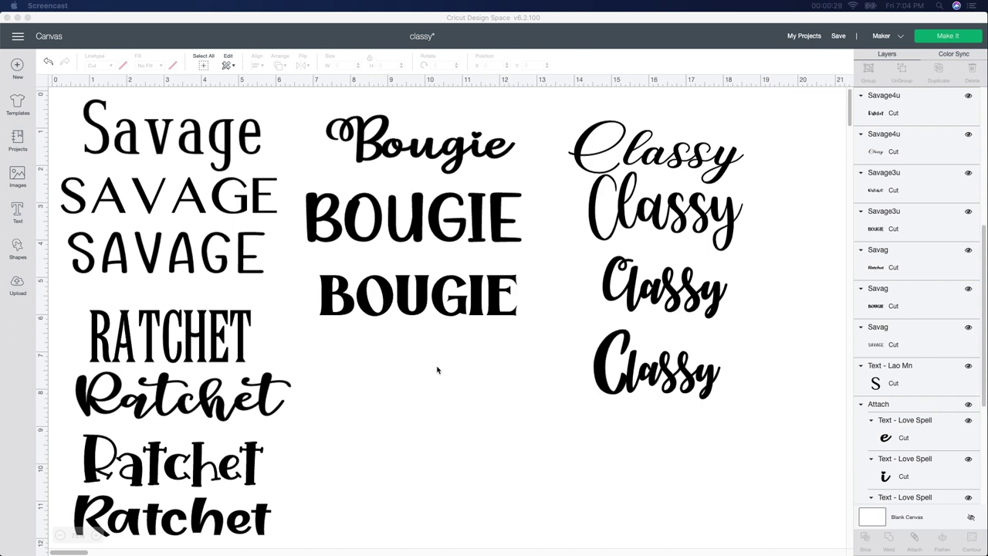
Step: Switch to the Etsy results in Firefox for "Classy - Bougie - Ratchet - Savage Set" and examine the lettering styles of the listed sets
{"action": "double_click", "coordinate": [367, 18]}
{"action": "left_click", "coordinate": [386, 35]}
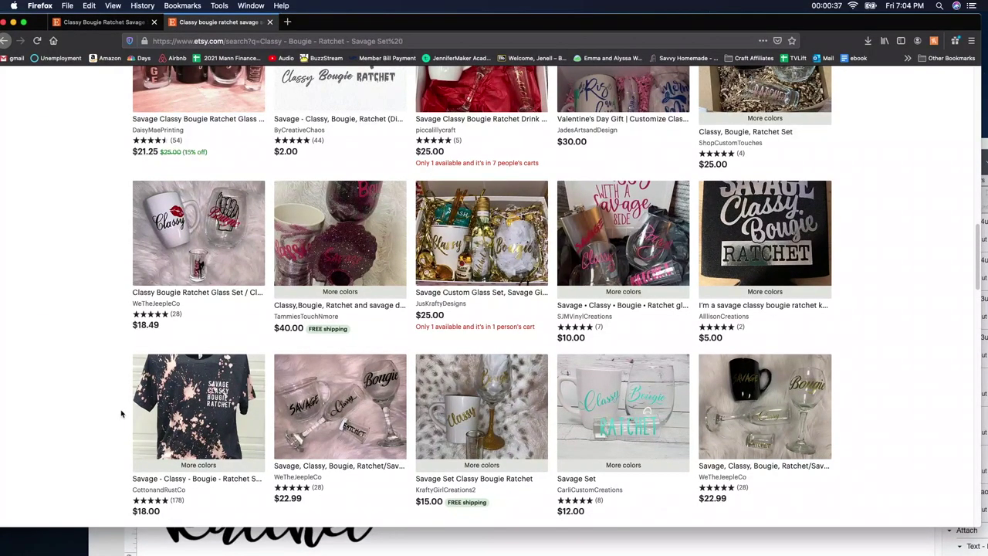
{"action": "scroll", "coordinate": [294, 392], "scroll_direction": "down", "scroll_amount": 5}
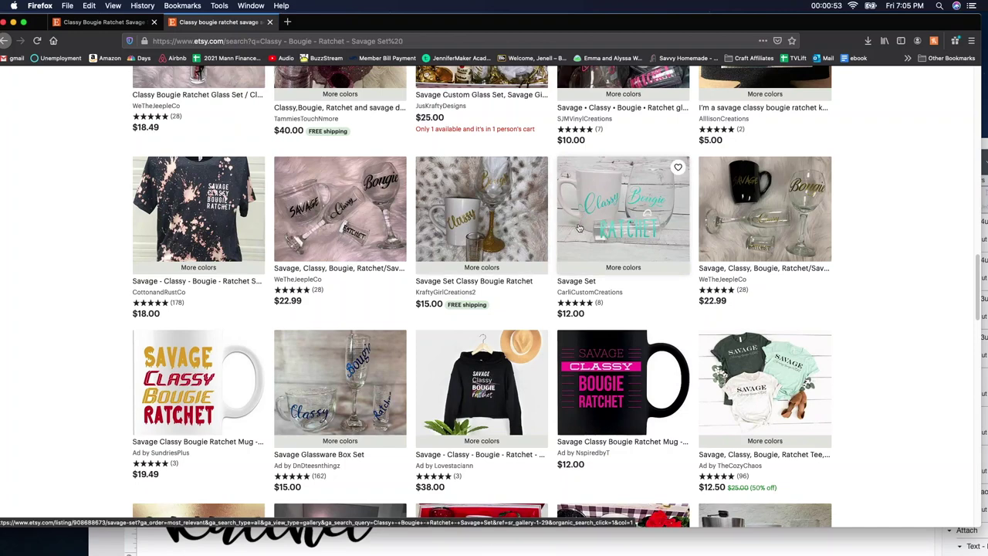
{"action": "scroll", "coordinate": [604, 275], "scroll_direction": "up", "scroll_amount": 3}
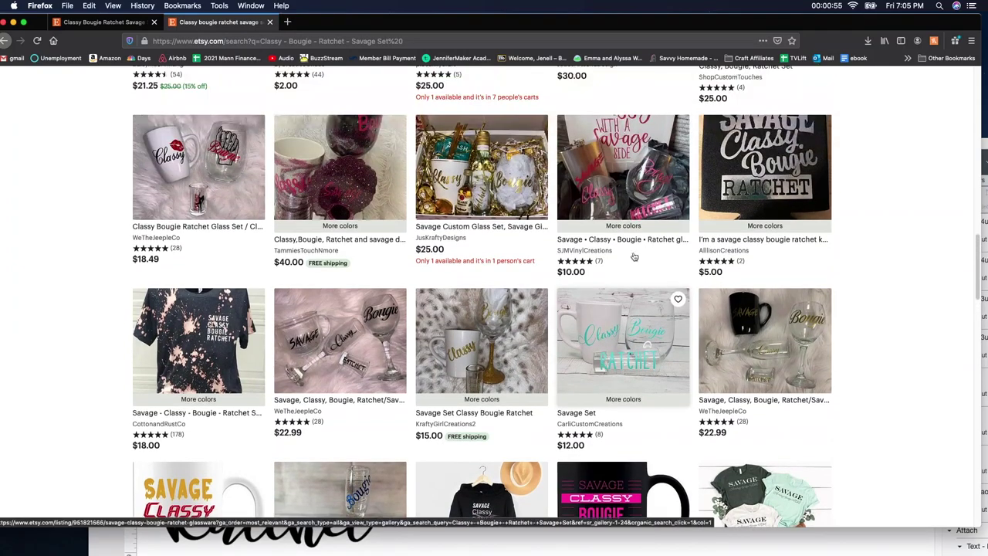
{"action": "scroll", "coordinate": [617, 273], "scroll_direction": "up", "scroll_amount": 8}
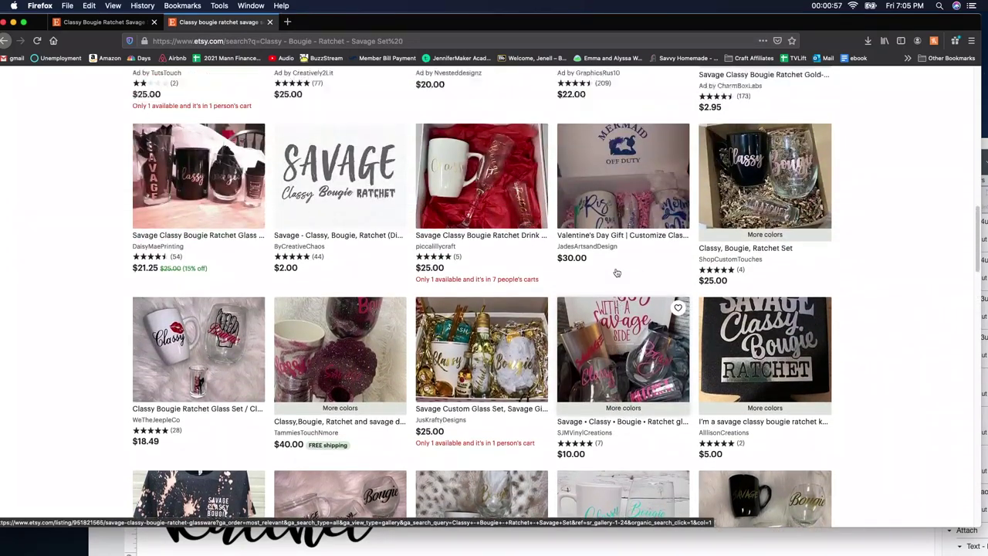
{"action": "scroll", "coordinate": [617, 272], "scroll_direction": "up", "scroll_amount": 5}
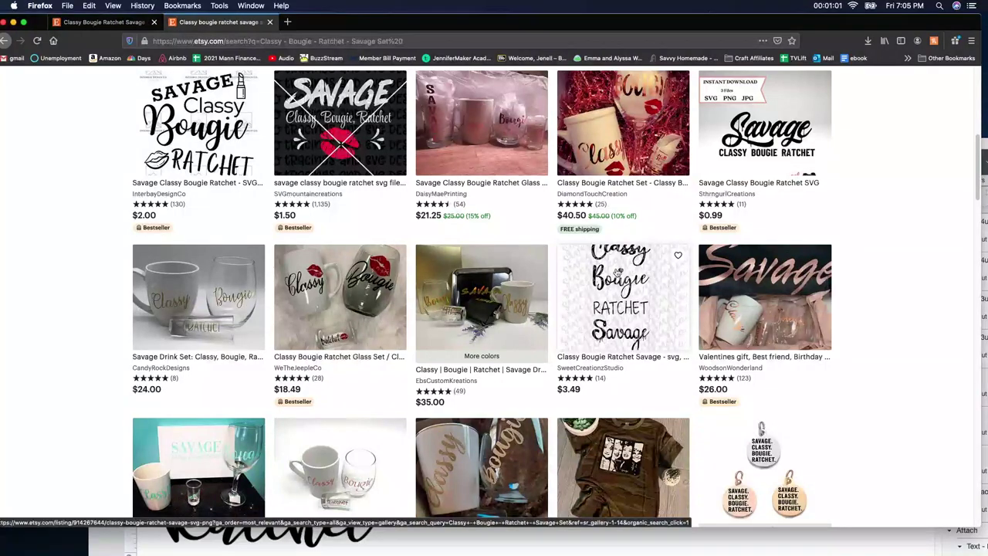
{"action": "scroll", "coordinate": [617, 272], "scroll_direction": "up", "scroll_amount": 1}
{"action": "scroll", "coordinate": [617, 272], "scroll_direction": "up", "scroll_amount": 2}
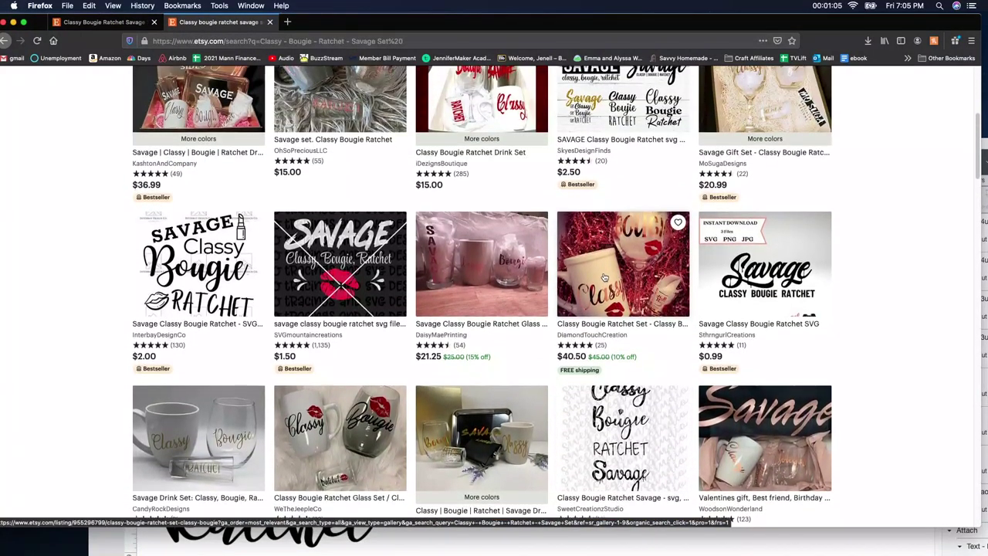
{"action": "scroll", "coordinate": [609, 274], "scroll_direction": "up", "scroll_amount": 4}
{"action": "scroll", "coordinate": [67, 340], "scroll_direction": "up", "scroll_amount": 3}
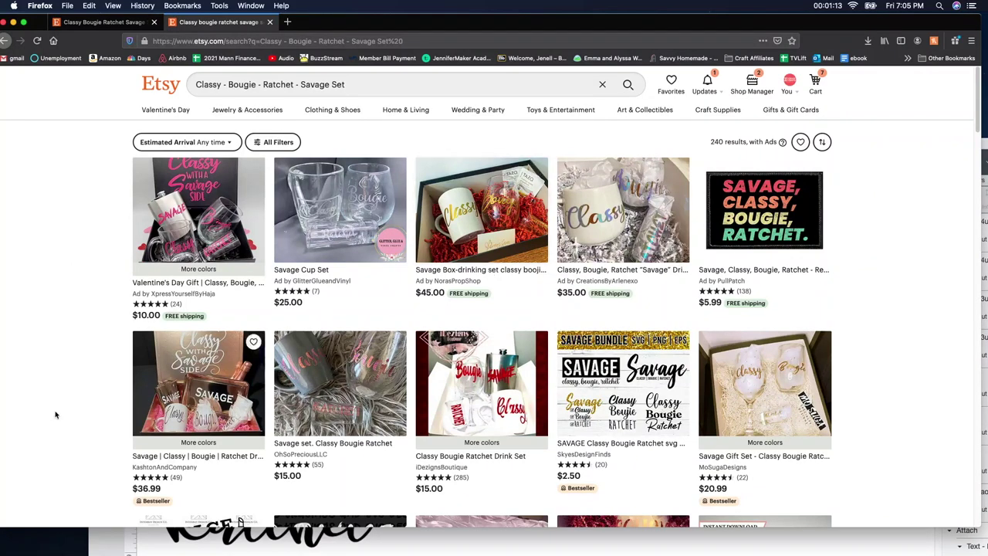
{"action": "scroll", "coordinate": [46, 405], "scroll_direction": "down", "scroll_amount": 2}
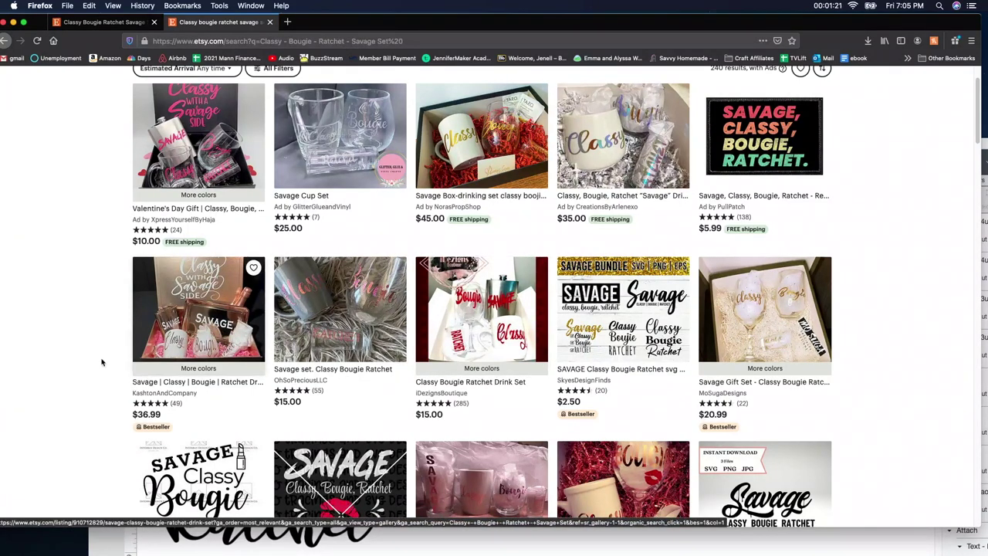
{"action": "scroll", "coordinate": [54, 379], "scroll_direction": "down", "scroll_amount": 5}
{"action": "scroll", "coordinate": [56, 382], "scroll_direction": "down", "scroll_amount": 3}
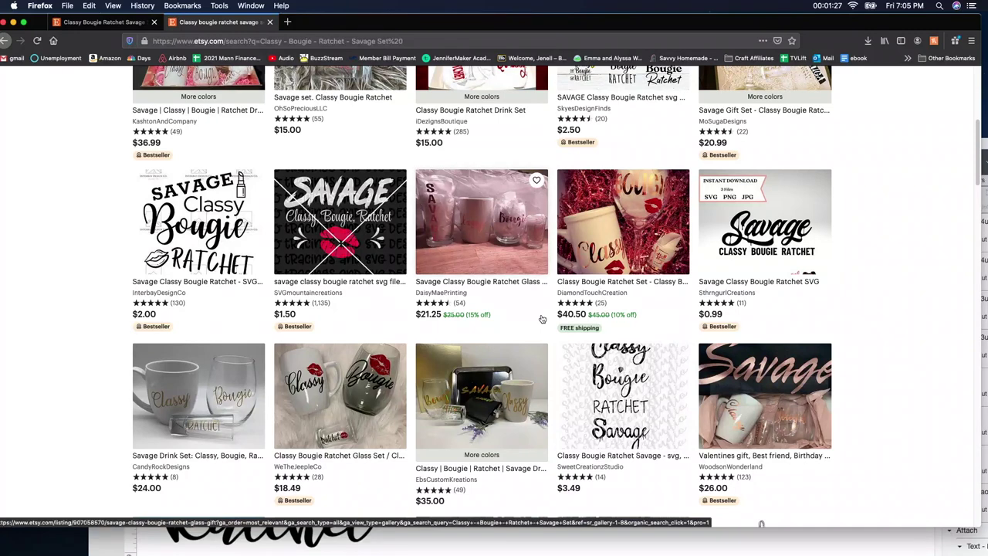
Step: Return to Cricut Design Space, restore its window position, and check the fonts of the script Bougie and several Classy words
{"action": "left_click", "coordinate": [559, 528]}
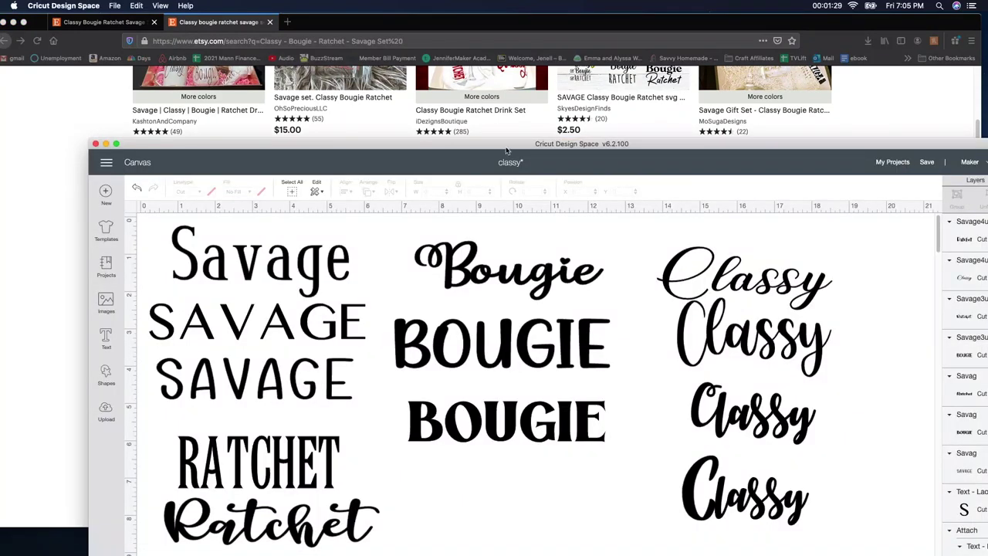
{"action": "left_click_drag", "start_coordinate": [498, 143], "coordinate": [406, 19]}
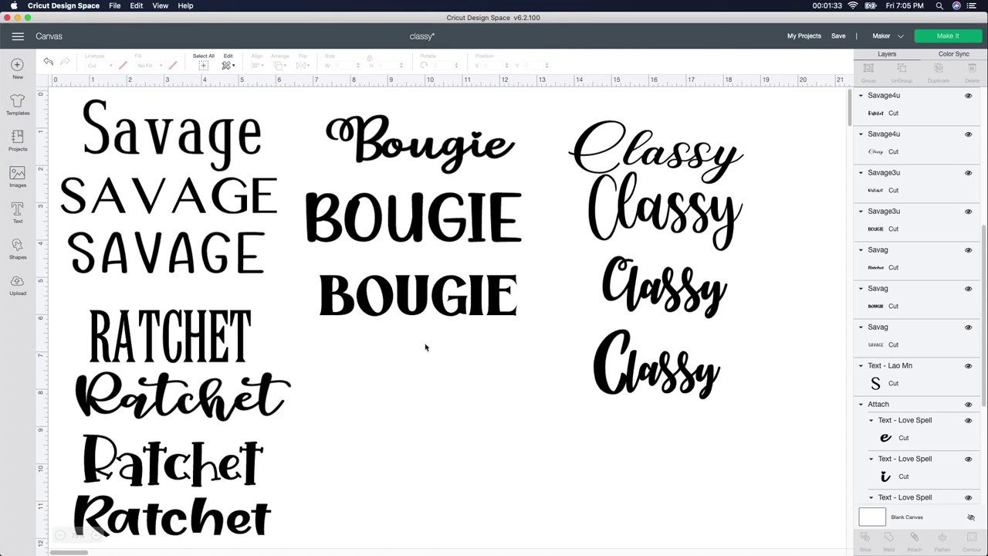
{"action": "left_click", "coordinate": [480, 157]}
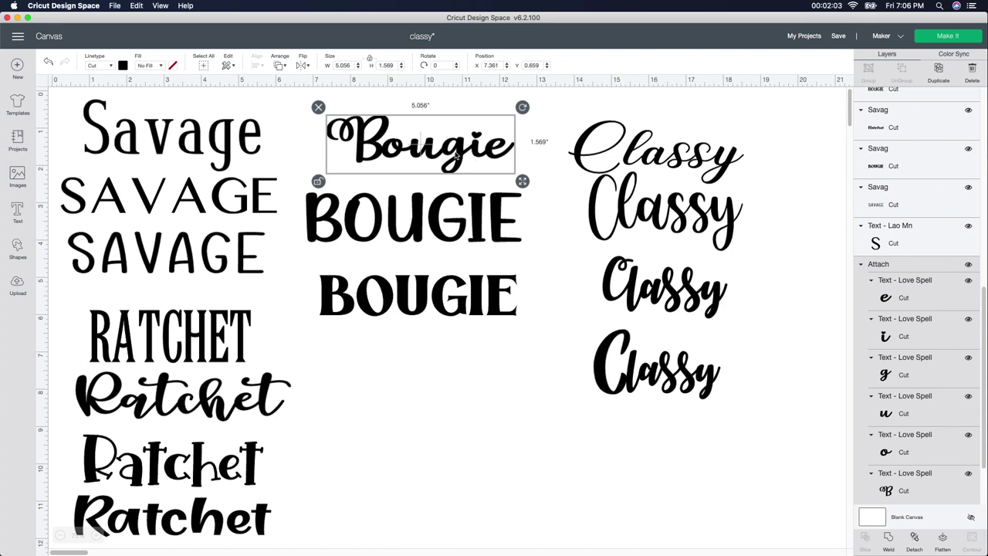
{"action": "left_click", "coordinate": [668, 221]}
{"action": "left_click", "coordinate": [675, 371]}
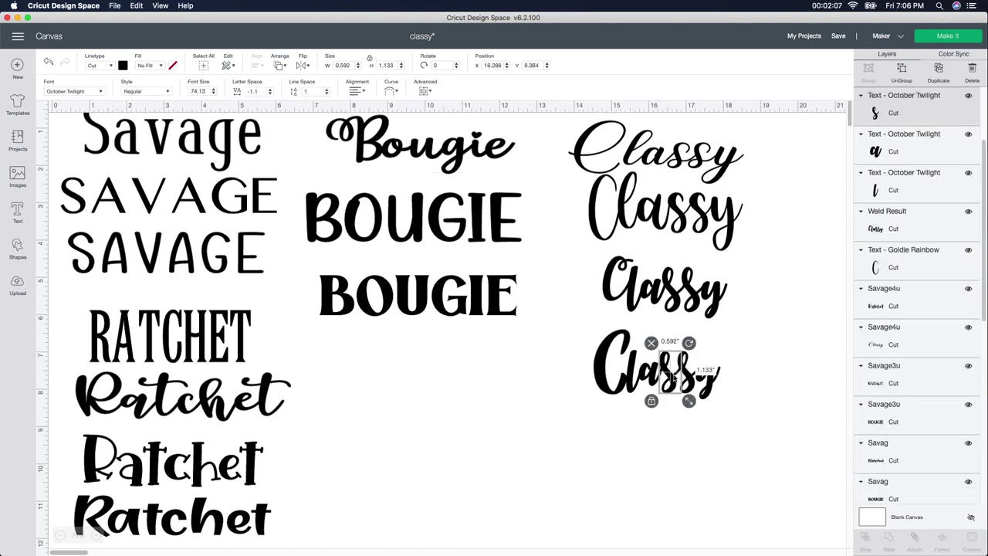
{"action": "left_click", "coordinate": [646, 397]}
{"action": "left_click", "coordinate": [642, 292]}
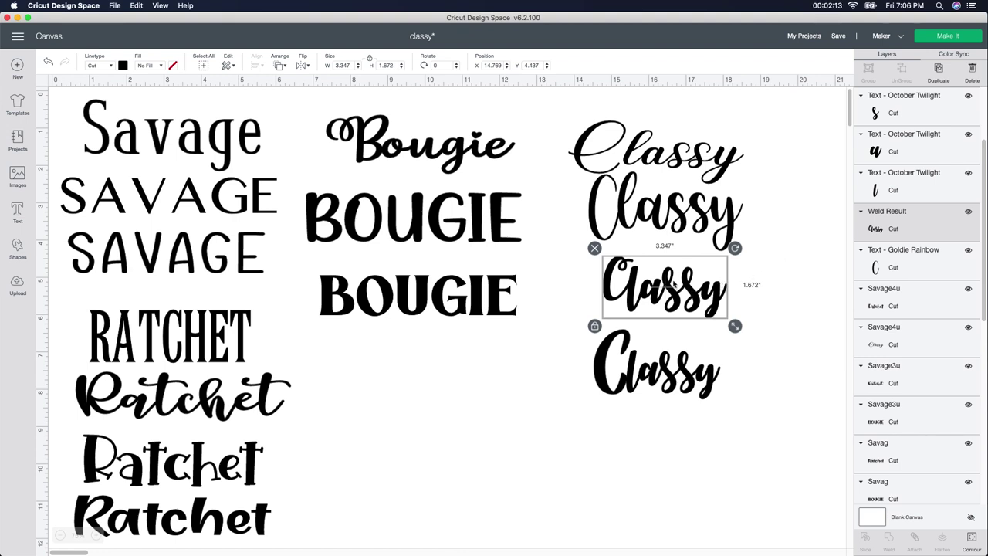
{"action": "right_click", "coordinate": [908, 229]}
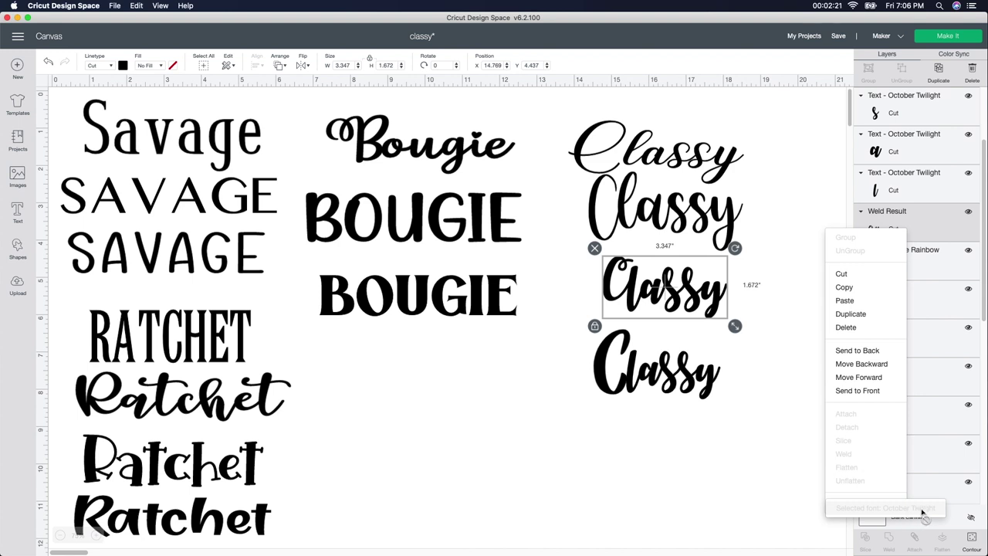
{"action": "left_click", "coordinate": [797, 483]}
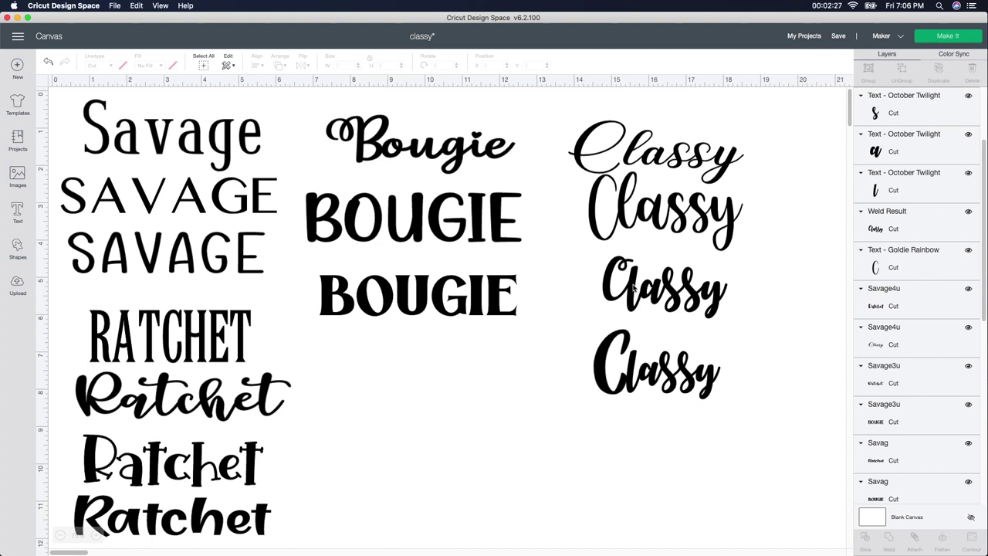
Step: Check the fonts of the individual letters in the lowest Classy word, undoing any accidental letter move
{"action": "left_click", "coordinate": [684, 385]}
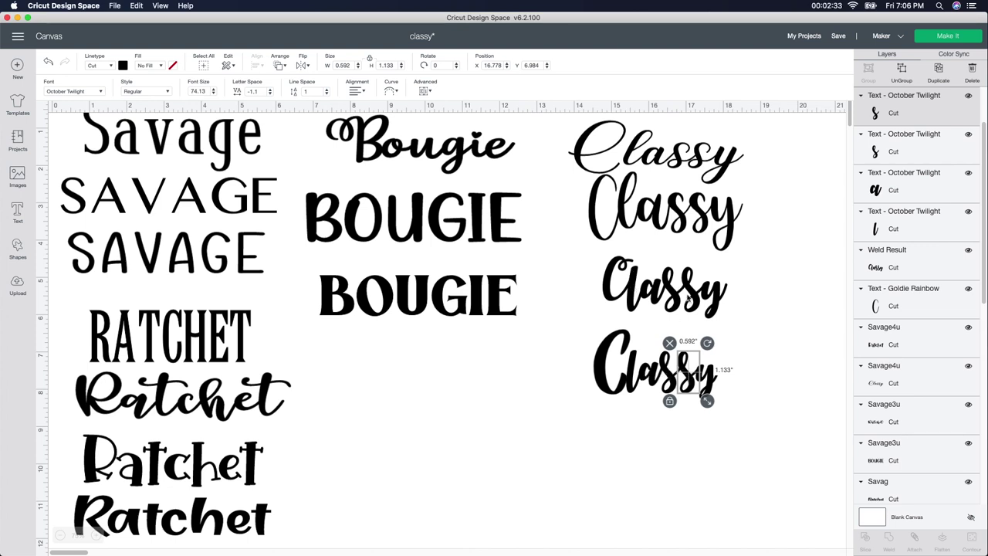
{"action": "left_click_drag", "start_coordinate": [684, 377], "coordinate": [665, 379]}
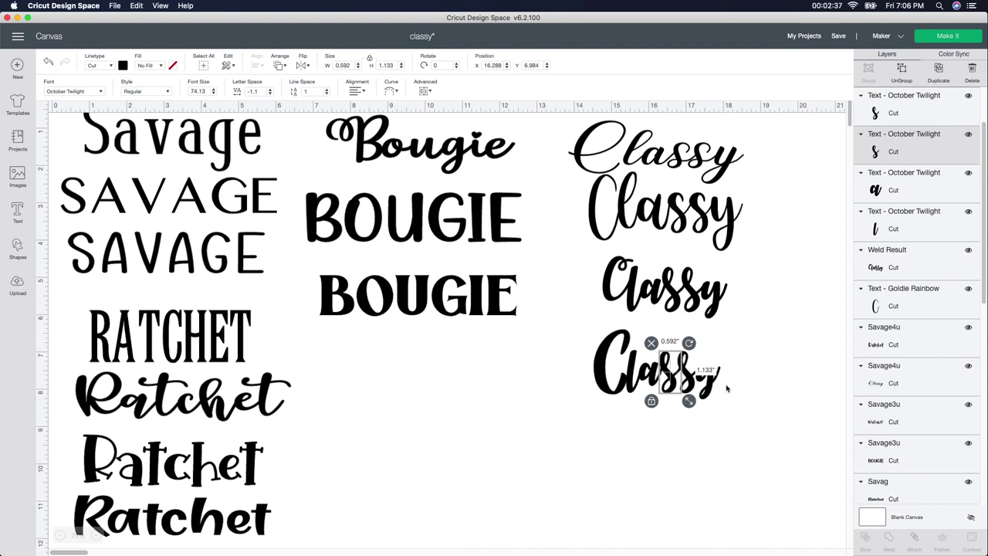
{"action": "left_click", "coordinate": [690, 376]}
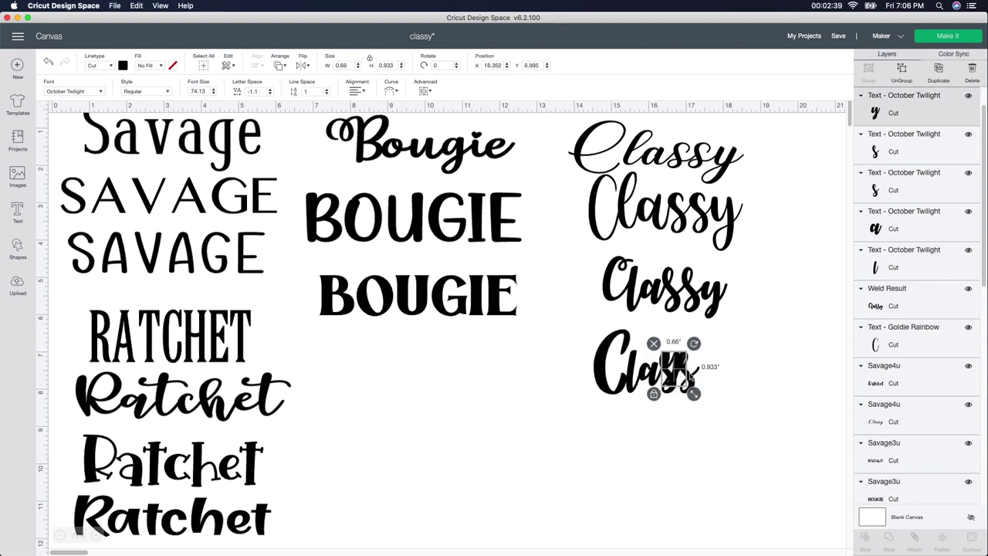
{"action": "key", "text": "super+z"}
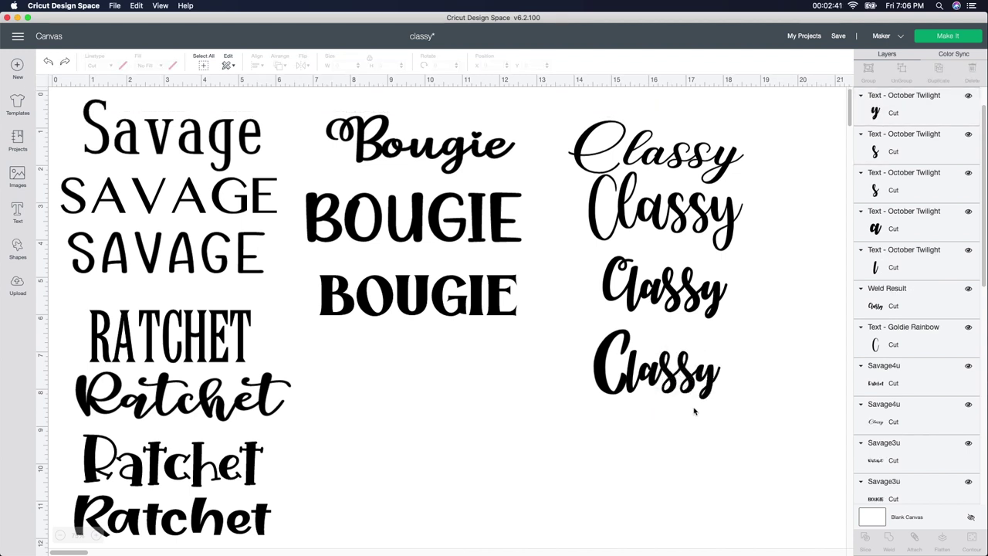
{"action": "left_click", "coordinate": [618, 394]}
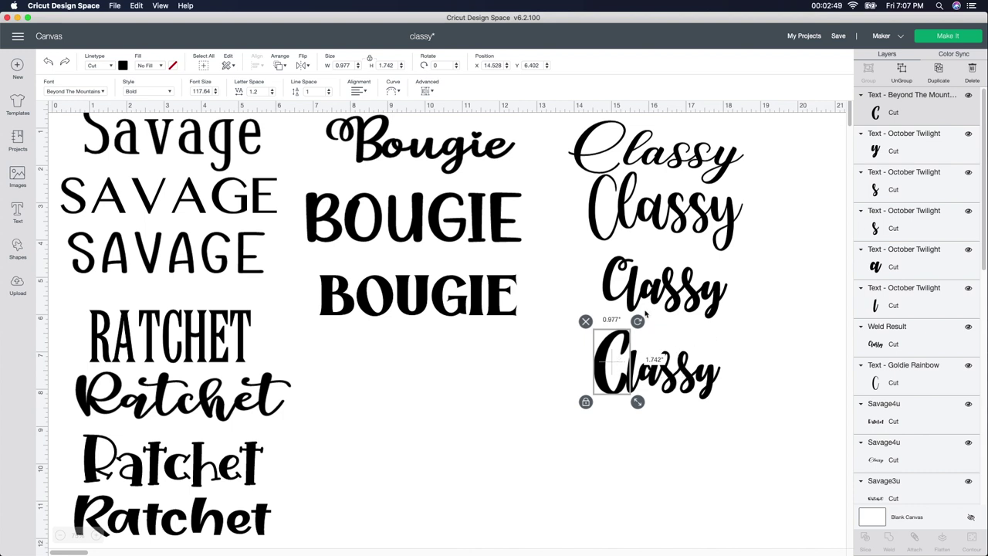
{"action": "left_click", "coordinate": [700, 423]}
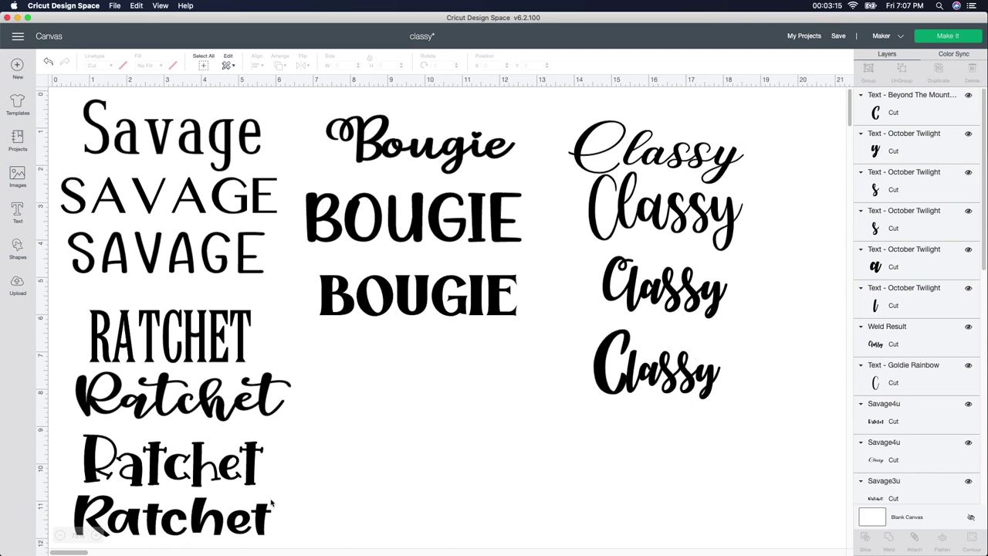
Step: Check which fonts are used for the three Savage words
{"action": "left_click", "coordinate": [226, 205]}
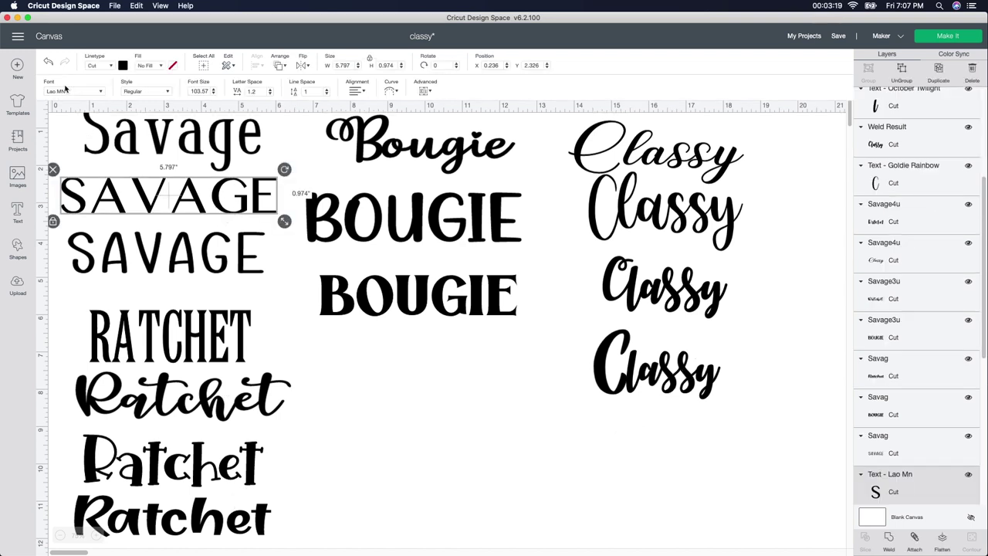
{"action": "left_click", "coordinate": [129, 144]}
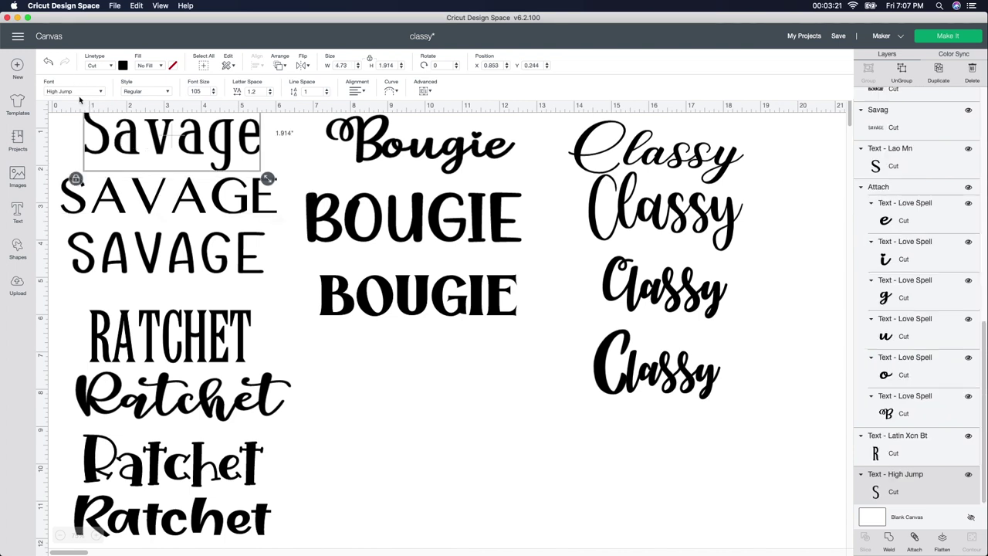
{"action": "left_click", "coordinate": [164, 252]}
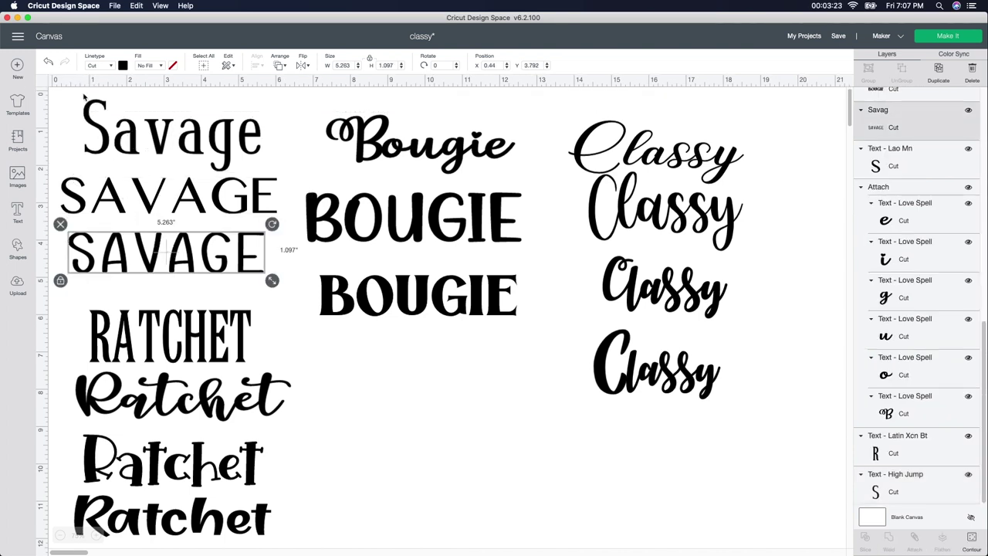
{"action": "left_click", "coordinate": [158, 187]}
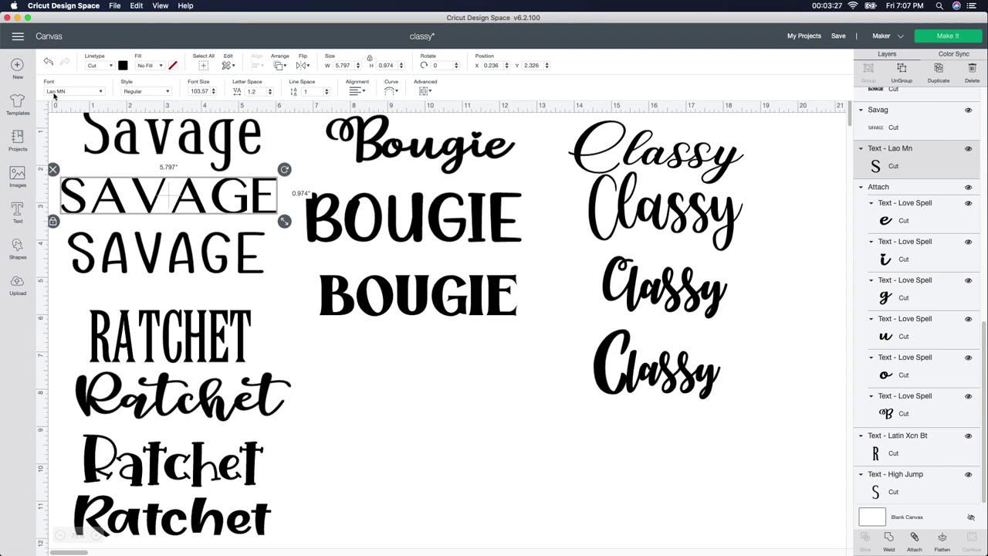
{"action": "left_click", "coordinate": [122, 138]}
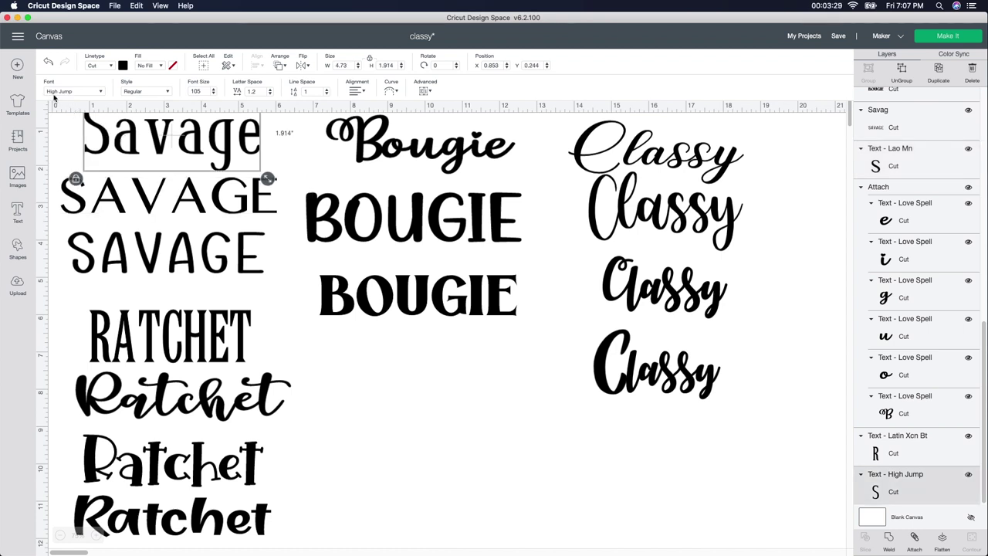
{"action": "left_click", "coordinate": [379, 451]}
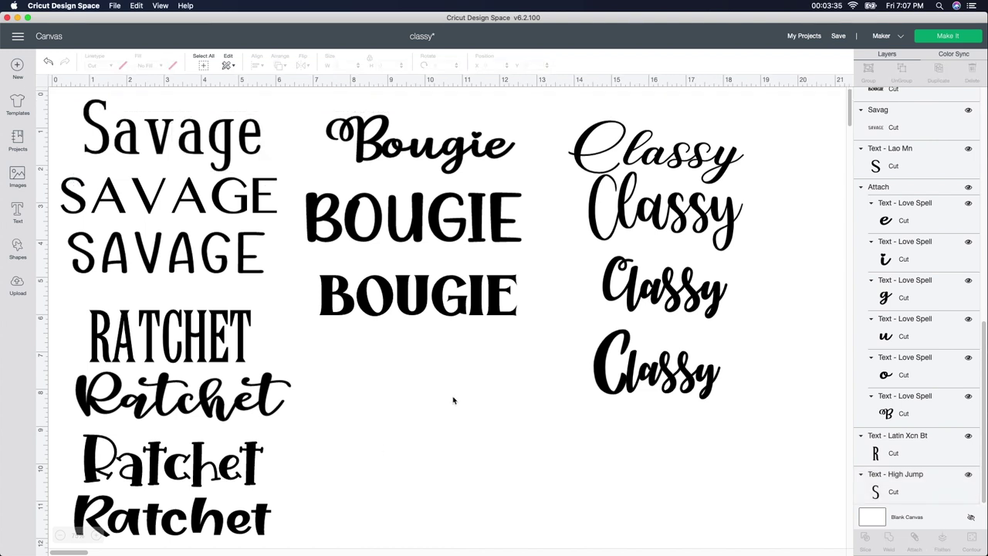
Step: Weld all the separate letters of the lowest Classy word into a single shape
{"action": "scroll", "coordinate": [455, 400], "scroll_direction": "down", "scroll_amount": 1}
{"action": "left_click", "coordinate": [700, 401]}
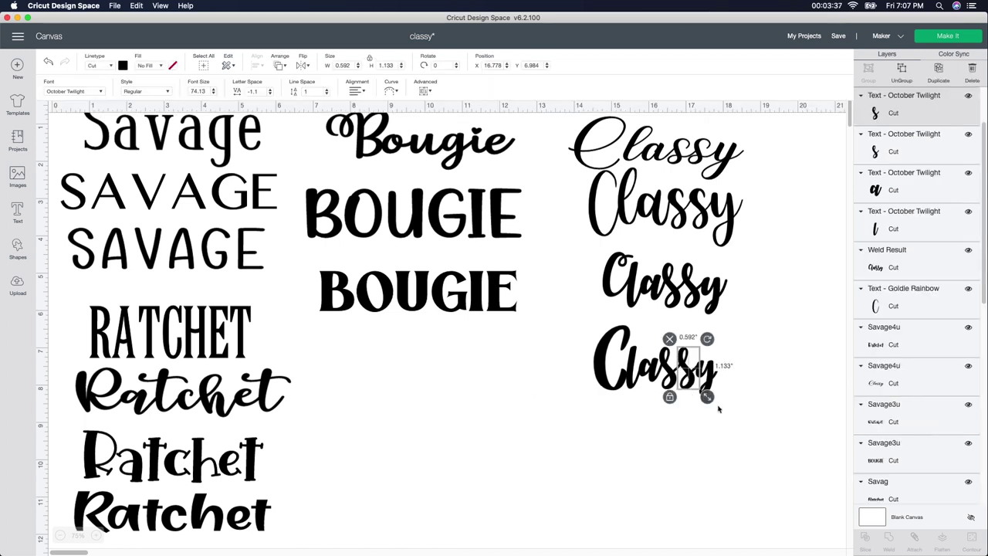
{"action": "left_click_drag", "start_coordinate": [735, 399], "coordinate": [591, 326]}
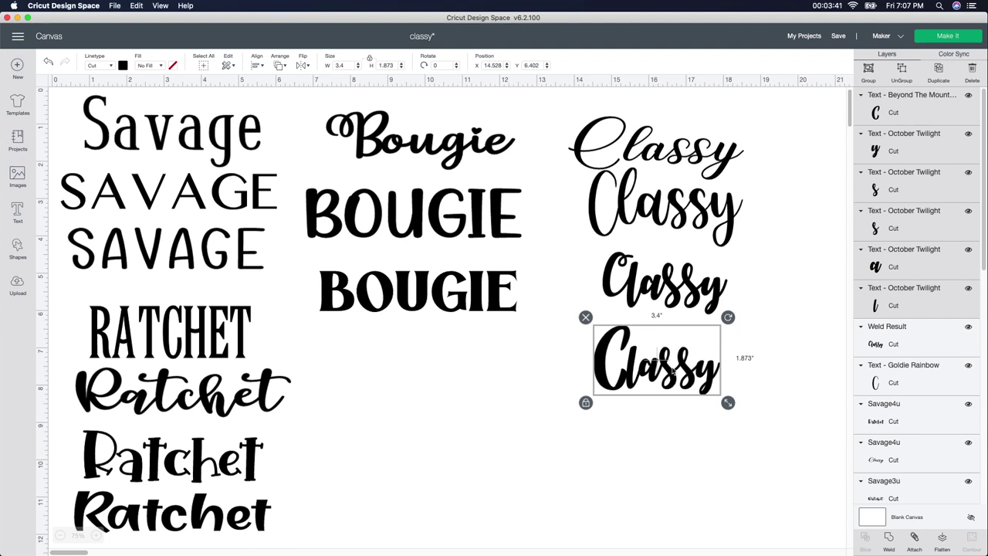
{"action": "left_click", "coordinate": [889, 542]}
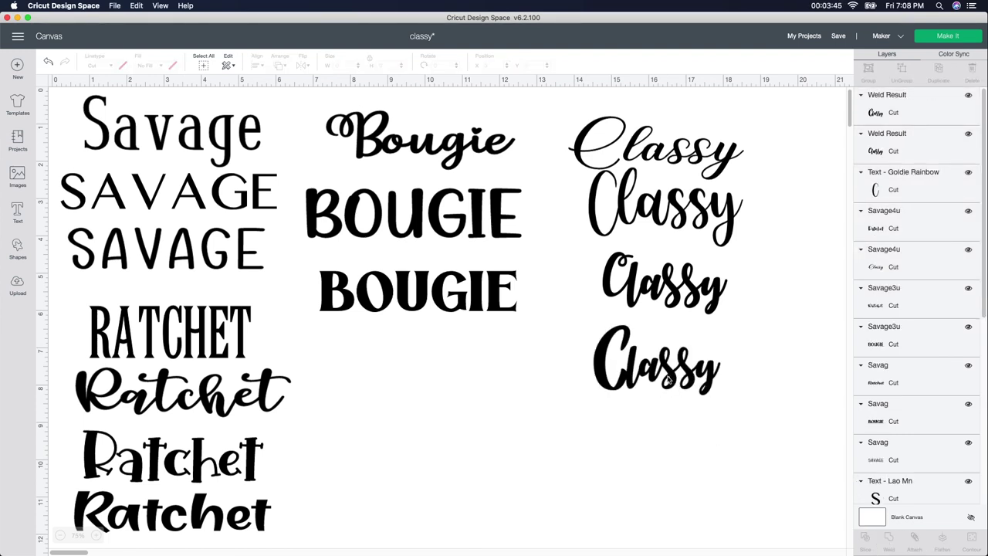
Step: Test-scale the welded Classy to about 9.03 in wide, then reduce it to about 3.58 in wide and place it below the other Classy words
{"action": "left_click_drag", "start_coordinate": [669, 378], "coordinate": [521, 395]}
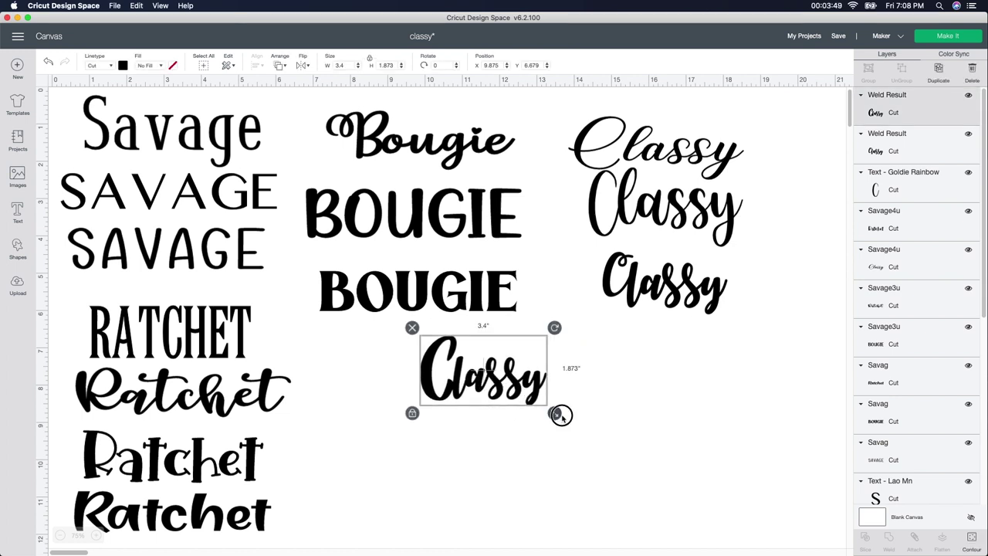
{"action": "left_click_drag", "start_coordinate": [562, 415], "coordinate": [761, 523]}
{"action": "left_click_drag", "start_coordinate": [605, 462], "coordinate": [559, 425]}
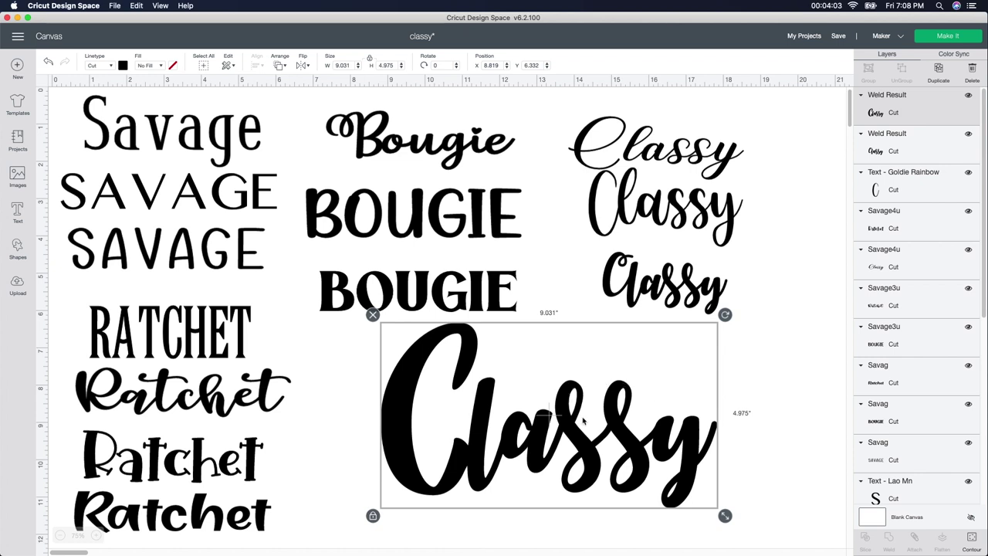
{"action": "left_click_drag", "start_coordinate": [725, 516], "coordinate": [715, 449]}
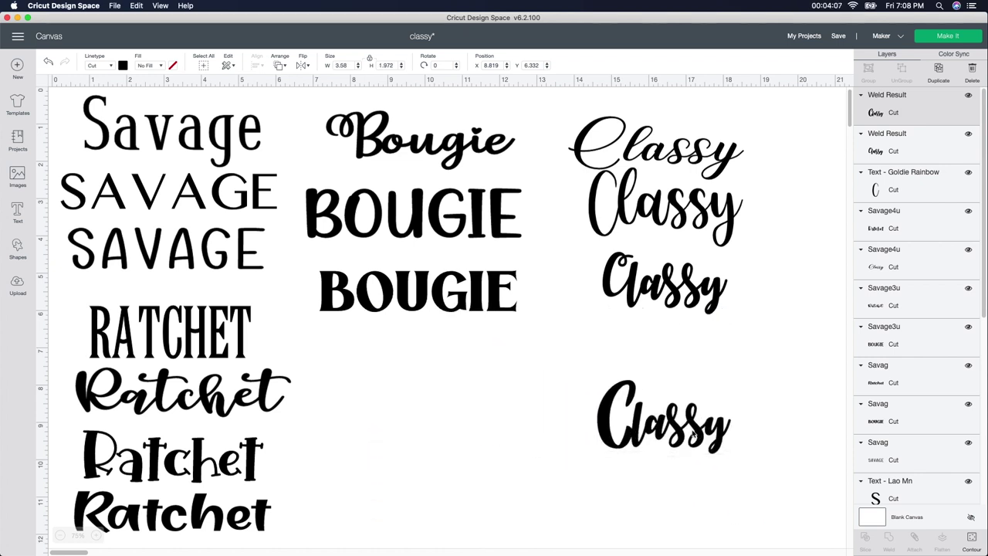
Step: Move the script Bougie down beside the lowest Classy
{"action": "left_click", "coordinate": [434, 139]}
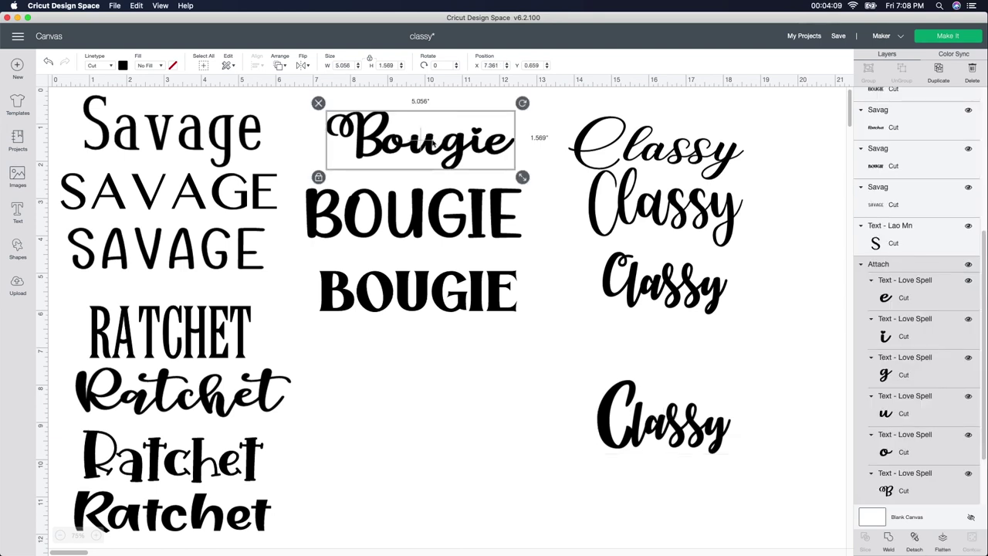
{"action": "left_click_drag", "start_coordinate": [452, 133], "coordinate": [500, 408]}
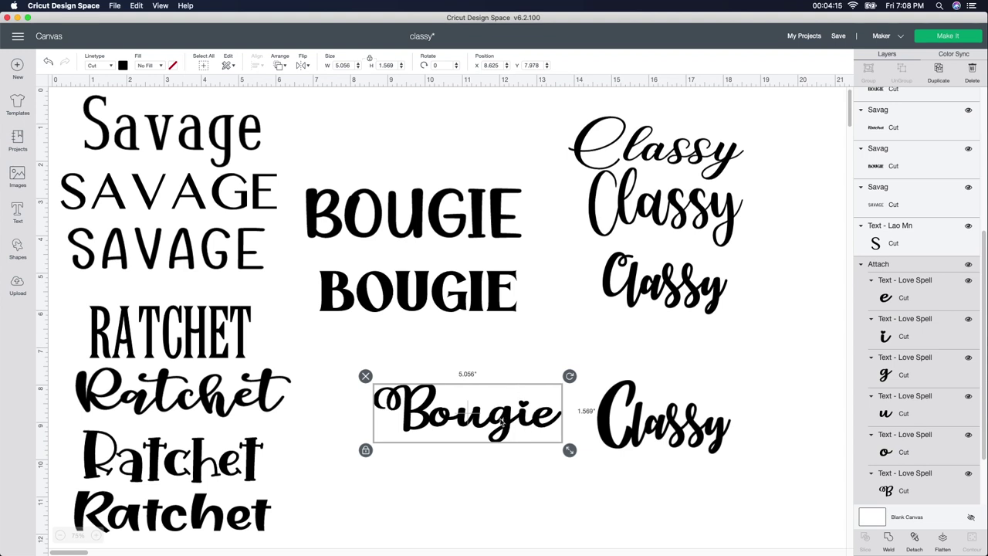
{"action": "left_click", "coordinate": [888, 543]}
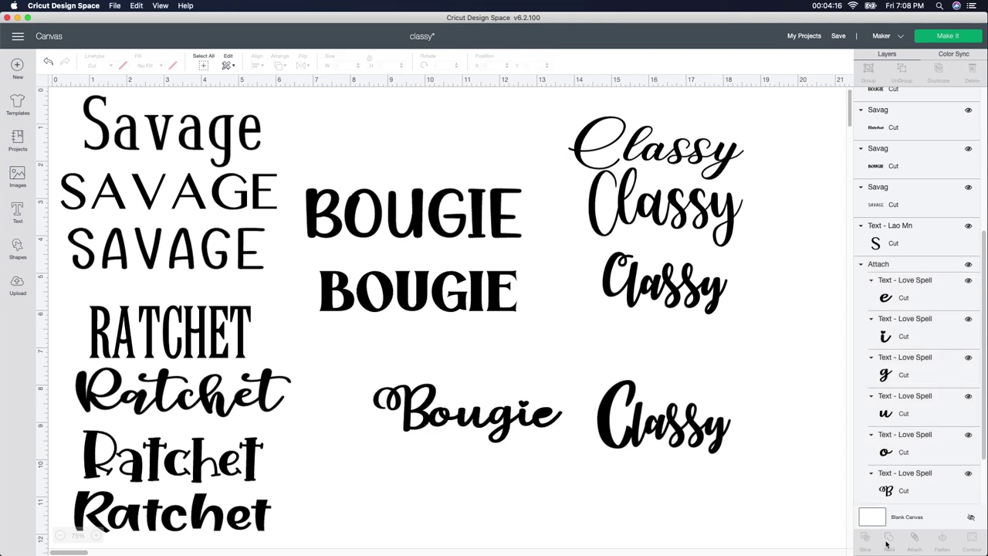
{"action": "left_click", "coordinate": [506, 415]}
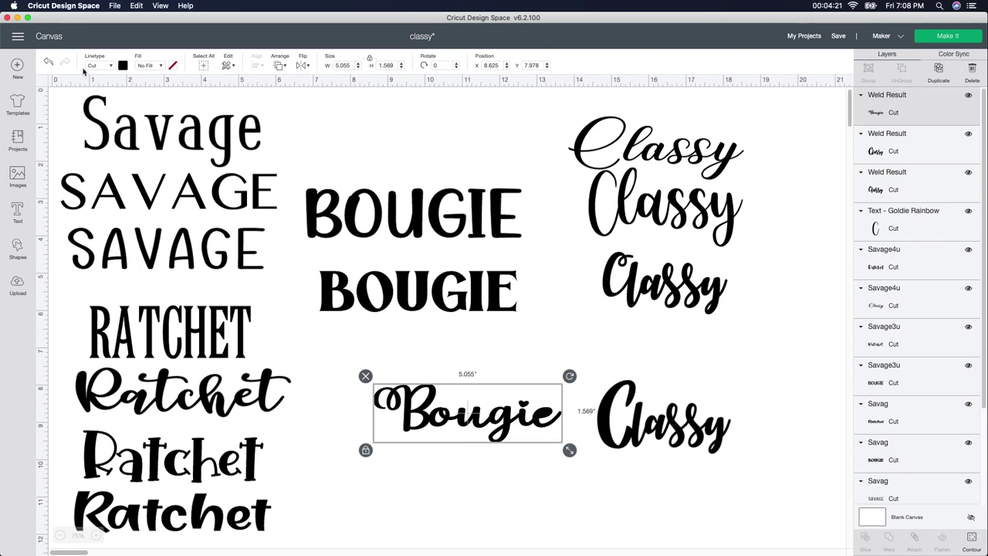
{"action": "left_click", "coordinate": [47, 63]}
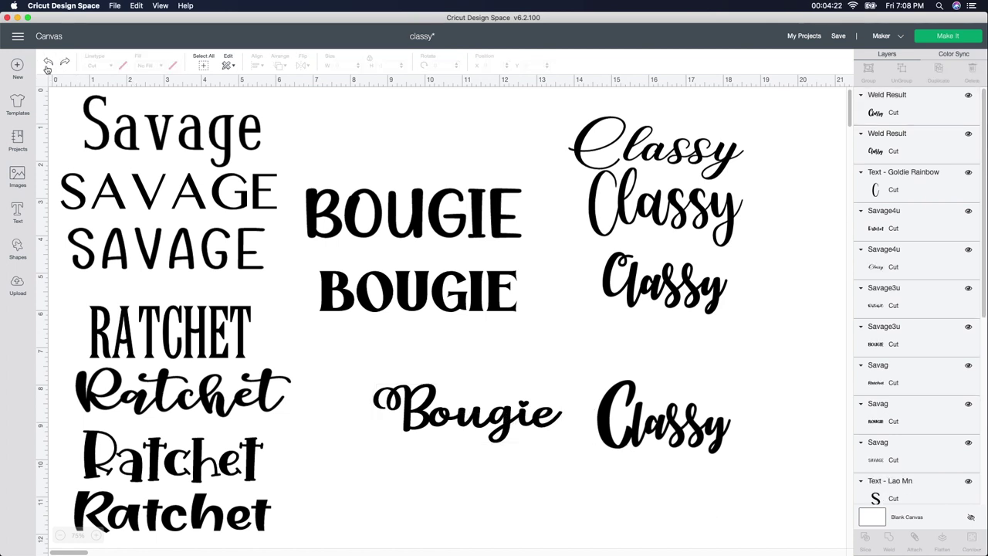
Step: Enlarge the script Bougie to about 12.04 in wide, shifting the lowest Classy up out of the way, and weld its letters together
{"action": "left_click", "coordinate": [455, 435]}
{"action": "left_click_drag", "start_coordinate": [610, 429], "coordinate": [672, 379]}
{"action": "left_click_drag", "start_coordinate": [548, 415], "coordinate": [503, 375]}
{"action": "left_click_drag", "start_coordinate": [524, 411], "coordinate": [630, 495]}
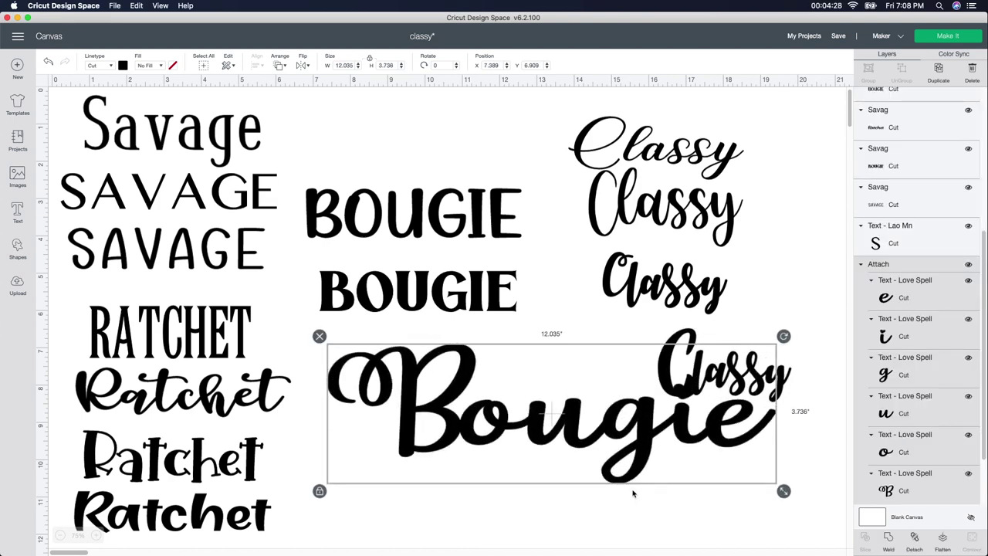
{"action": "left_click", "coordinate": [890, 537]}
Step: Scale the welded Bougie down to about 3.54 in wide and place it directly below the lowest Classy
{"action": "left_click_drag", "start_coordinate": [784, 491], "coordinate": [464, 400]}
{"action": "left_click", "coordinate": [459, 428]}
{"action": "left_click_drag", "start_coordinate": [395, 364], "coordinate": [515, 374]}
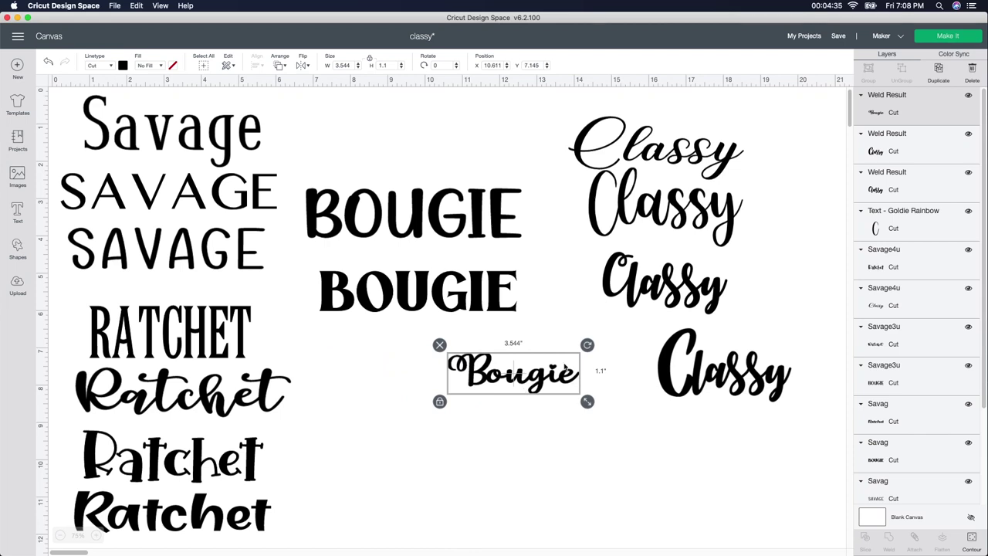
{"action": "left_click_drag", "start_coordinate": [543, 378], "coordinate": [758, 441]}
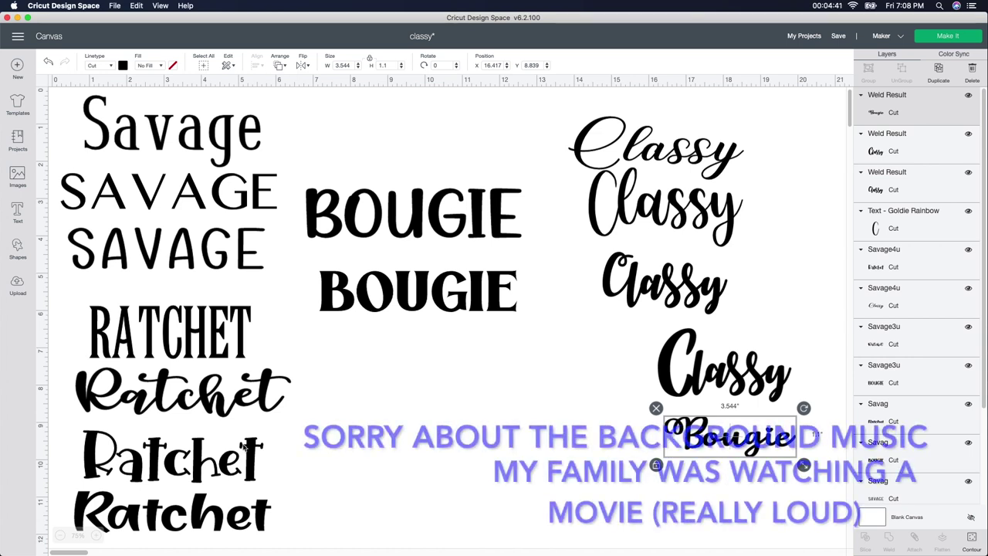
Step: Place the decorative serif Ratchet below the welded Bougie and the thin rounded SAVAGE beside it
{"action": "left_click", "coordinate": [176, 470]}
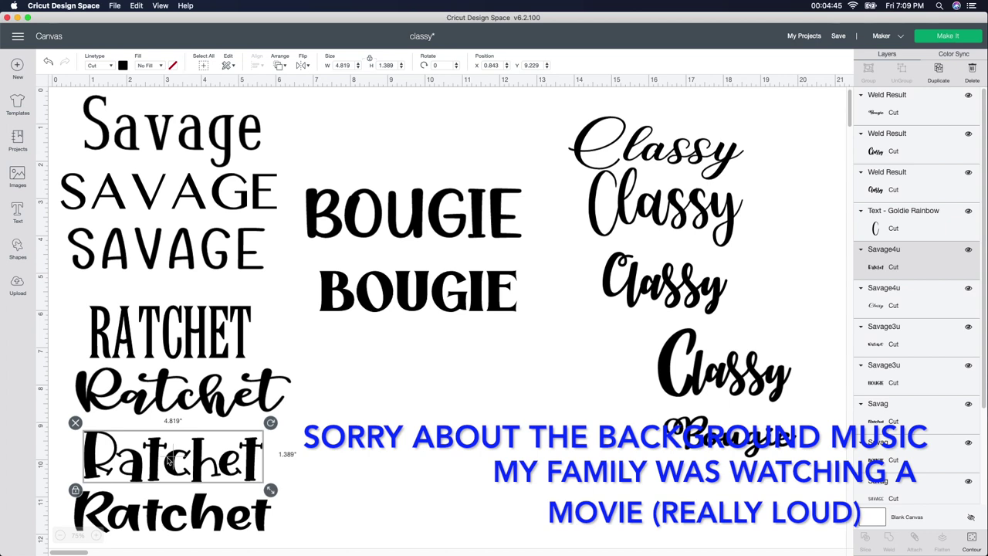
{"action": "left_click_drag", "start_coordinate": [170, 462], "coordinate": [734, 487]}
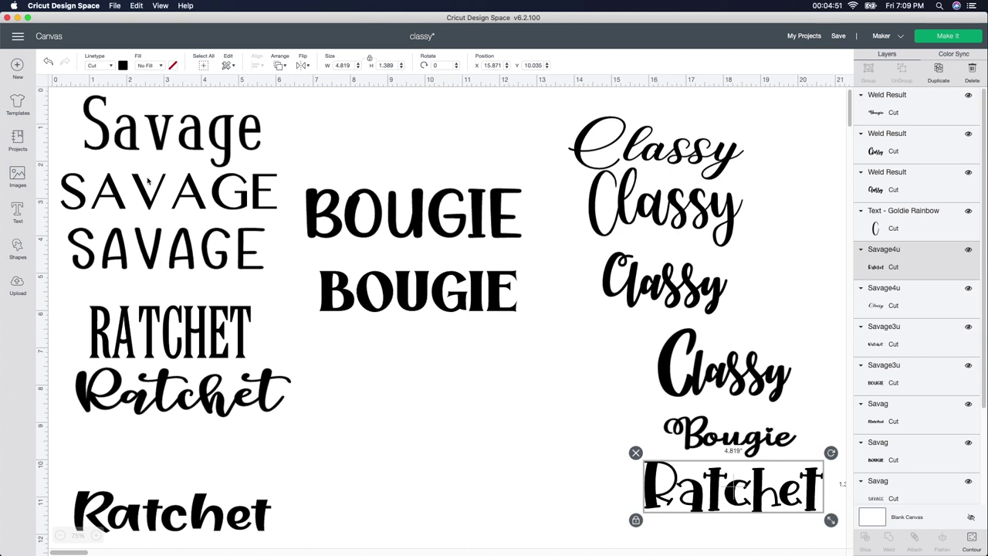
{"action": "left_click", "coordinate": [162, 236]}
{"action": "left_click_drag", "start_coordinate": [163, 236], "coordinate": [499, 446]}
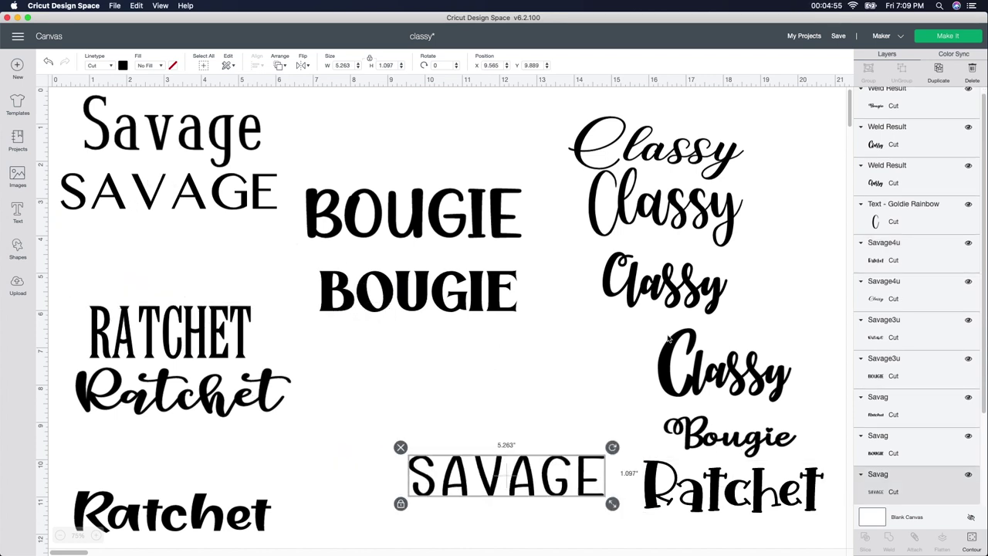
Step: Recolor the four chosen words Classy, Bougie, Ratchet and SAVAGE light pink
{"action": "left_click_drag", "start_coordinate": [404, 358], "coordinate": [803, 532]}
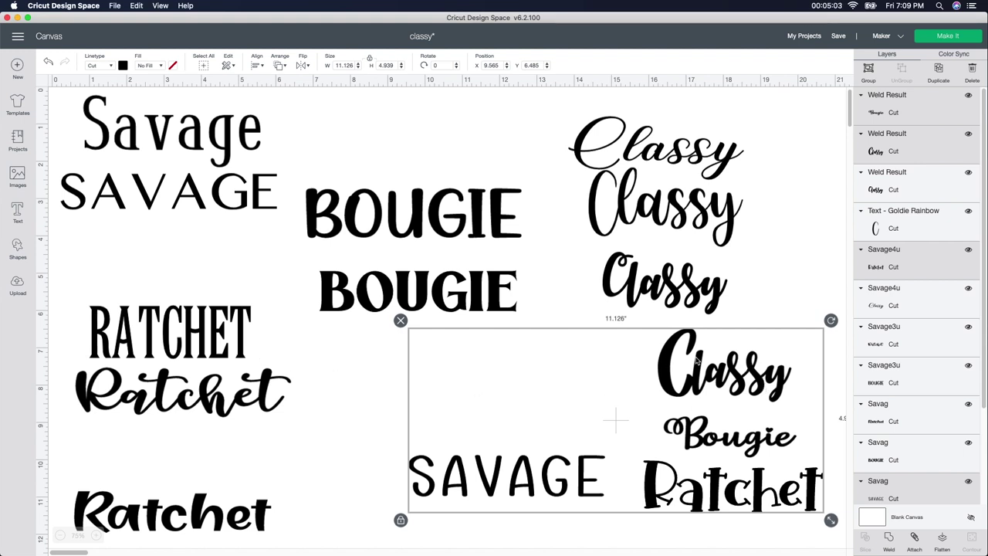
{"action": "left_click", "coordinate": [122, 65]}
{"action": "left_click", "coordinate": [134, 128]}
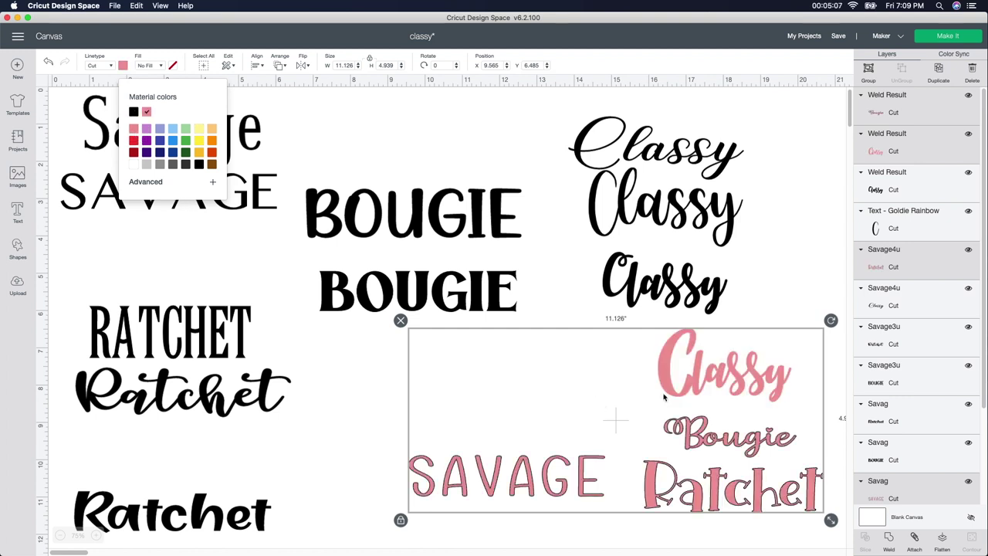
{"action": "left_click", "coordinate": [799, 285]}
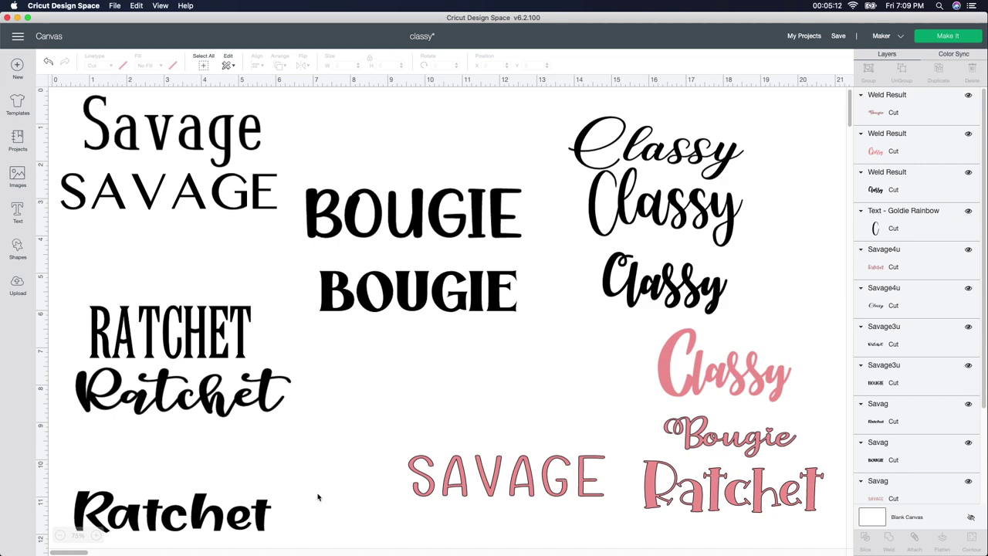
Step: Stack the four pink words in one column with SAVAGE below Ratchet, and even out the spacing between them
{"action": "left_click", "coordinate": [58, 535]}
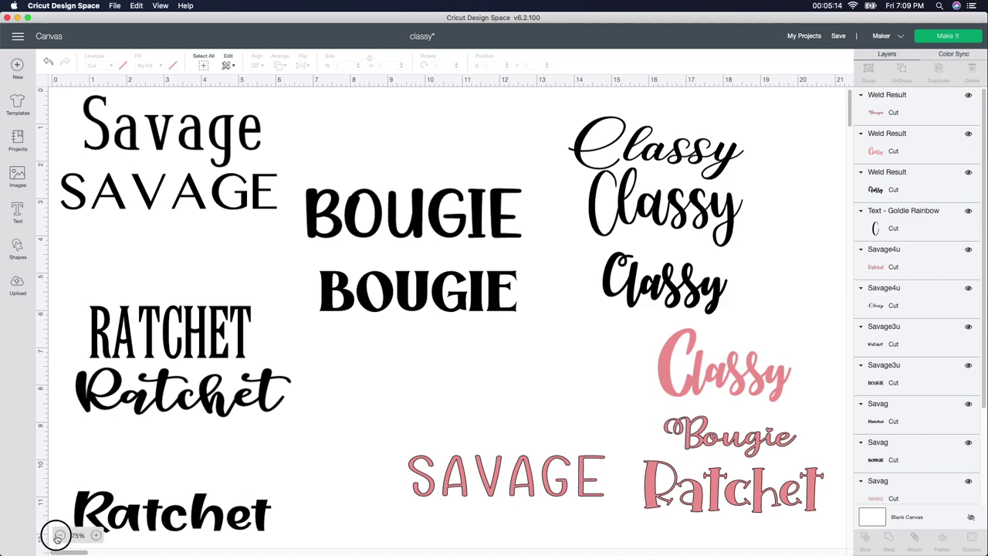
{"action": "left_click", "coordinate": [362, 353]}
{"action": "left_click_drag", "start_coordinate": [362, 354], "coordinate": [490, 437]}
{"action": "left_click", "coordinate": [501, 378]}
{"action": "left_click_drag", "start_coordinate": [500, 378], "coordinate": [492, 384]}
{"action": "left_click_drag", "start_coordinate": [504, 328], "coordinate": [495, 339]}
{"action": "left_click_drag", "start_coordinate": [497, 288], "coordinate": [496, 298]}
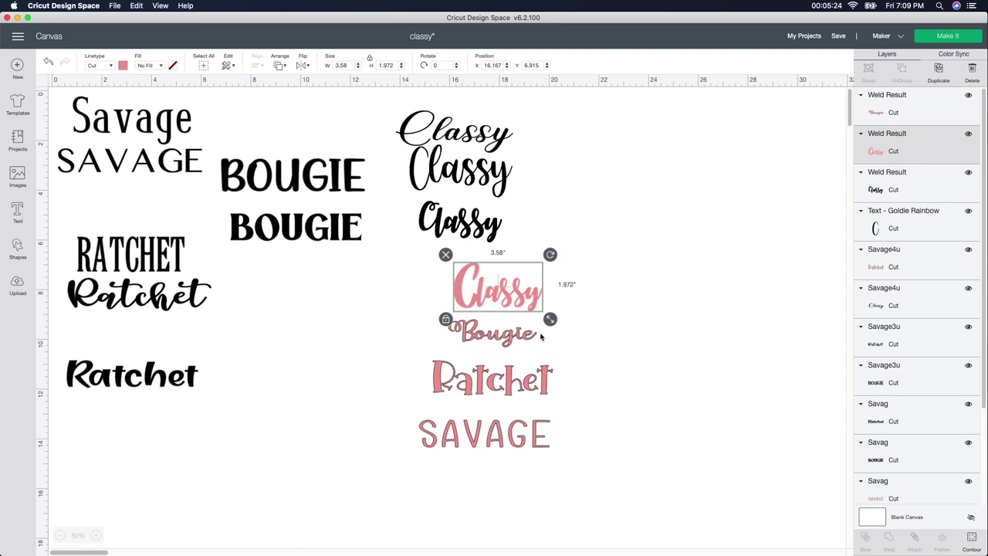
Step: Unlock the pink Classy's proportions and set its size to 3 in wide by 2 in high
{"action": "left_click", "coordinate": [629, 424]}
{"action": "left_click", "coordinate": [524, 293]}
{"action": "left_click", "coordinate": [369, 58]}
{"action": "left_click", "coordinate": [344, 64]}
{"action": "type", "text": "3"}
{"action": "key", "text": "Tab"}
{"action": "type", "text": "2"}
{"action": "key", "text": "Return"}
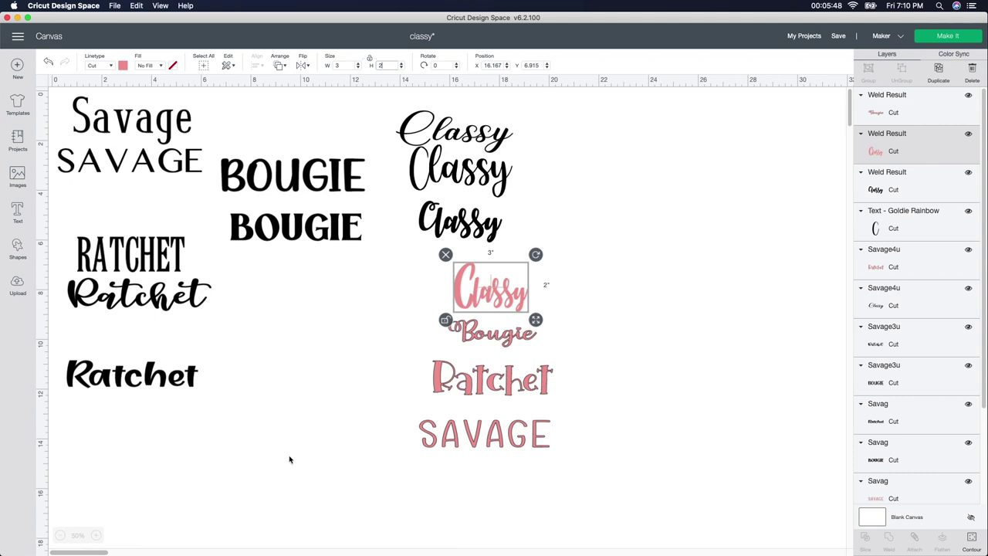
Step: Unlock the pink Bougie's proportions and set its size to 3 in wide by 2 in high
{"action": "left_click", "coordinate": [501, 347]}
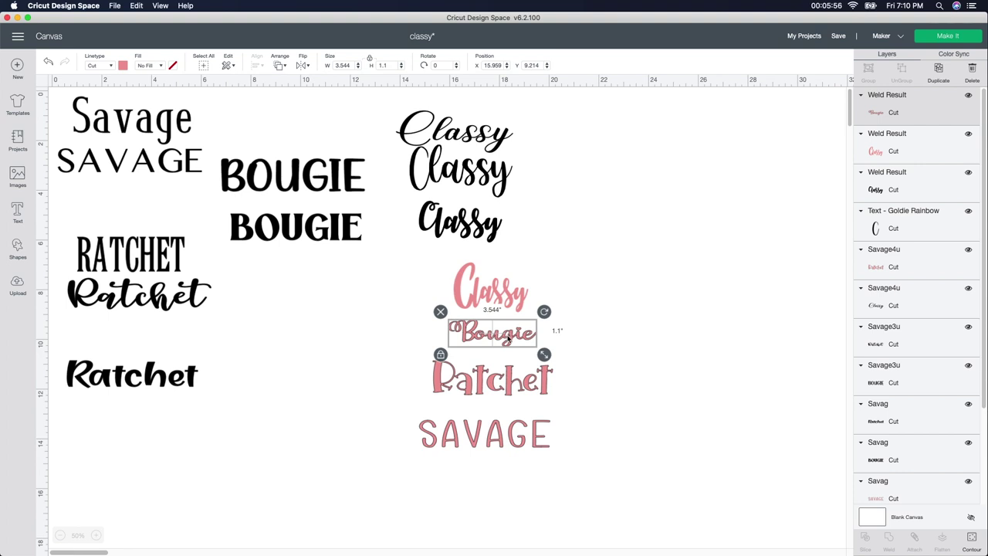
{"action": "left_click", "coordinate": [370, 59]}
{"action": "left_click", "coordinate": [348, 65]}
{"action": "type", "text": "3"}
{"action": "key", "text": "Tab"}
{"action": "type", "text": "2"}
{"action": "key", "text": "Return"}
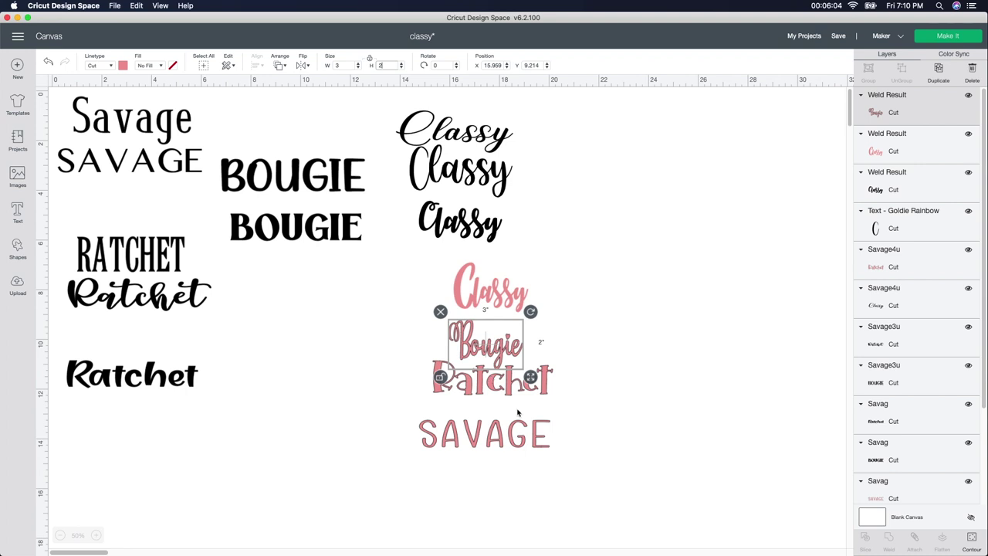
Step: Shift the pink Ratchet slightly down, unlock its proportions and set its size to 2 in wide by 1 in high
{"action": "left_click_drag", "start_coordinate": [508, 398], "coordinate": [502, 403]}
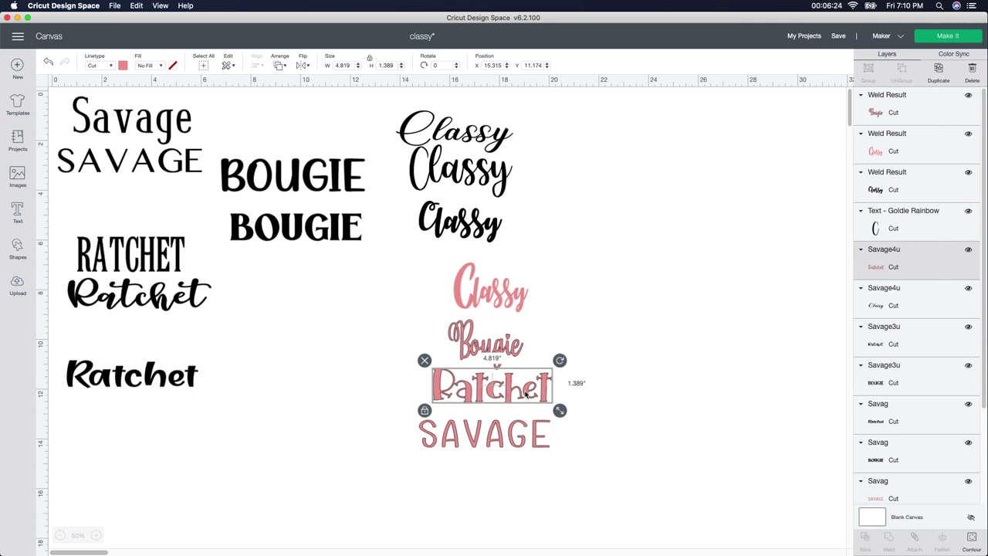
{"action": "left_click", "coordinate": [369, 59]}
{"action": "left_click", "coordinate": [349, 65]}
{"action": "type", "text": "2"}
{"action": "key", "text": "Tab"}
{"action": "type", "text": "1"}
{"action": "key", "text": "Return"}
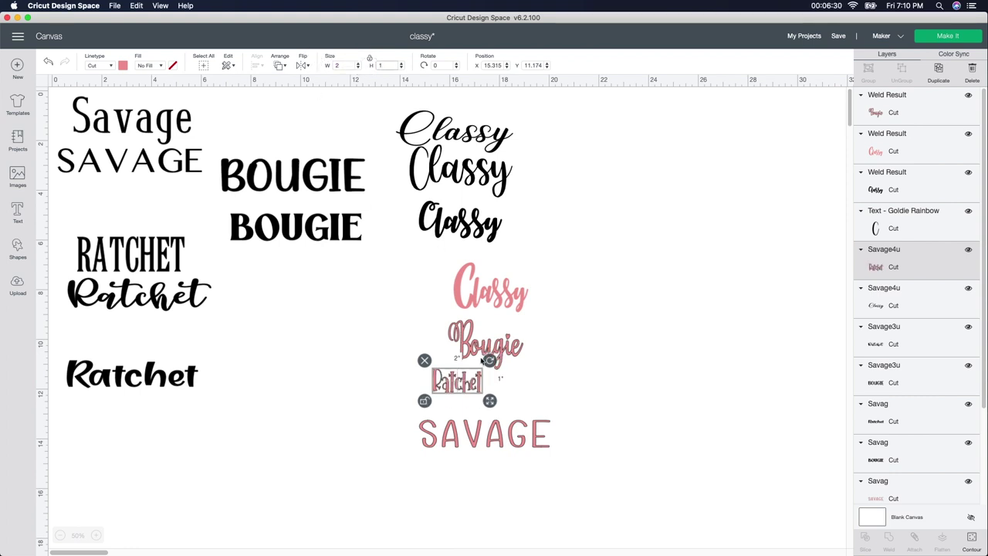
Step: Unlock the pink SAVAGE's proportions and set its size to 3 in wide by 3 in high
{"action": "left_click", "coordinate": [472, 446]}
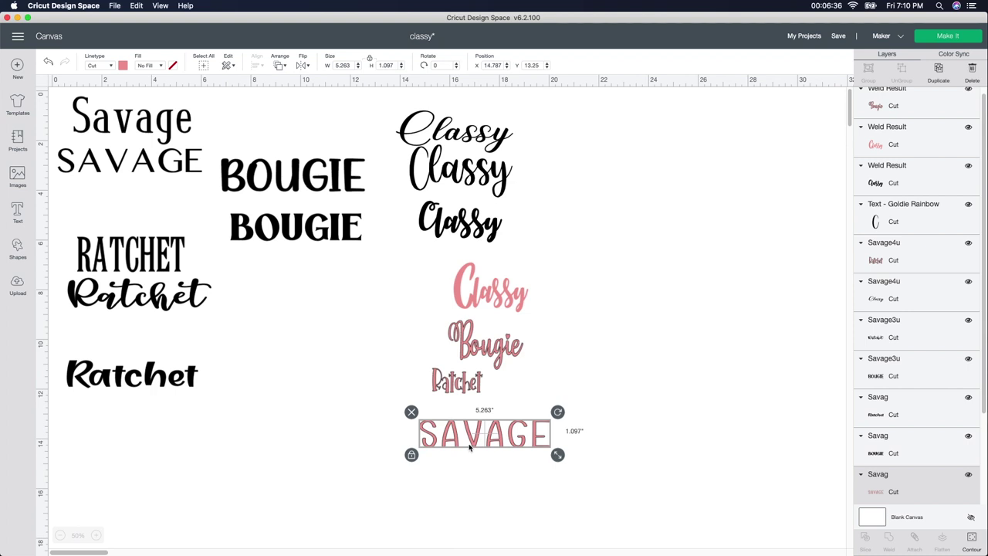
{"action": "left_click", "coordinate": [346, 66]}
{"action": "left_click", "coordinate": [309, 64]}
{"action": "type", "text": "3"}
{"action": "key", "text": "Tab"}
{"action": "type", "text": "3"}
{"action": "key", "text": "Return"}
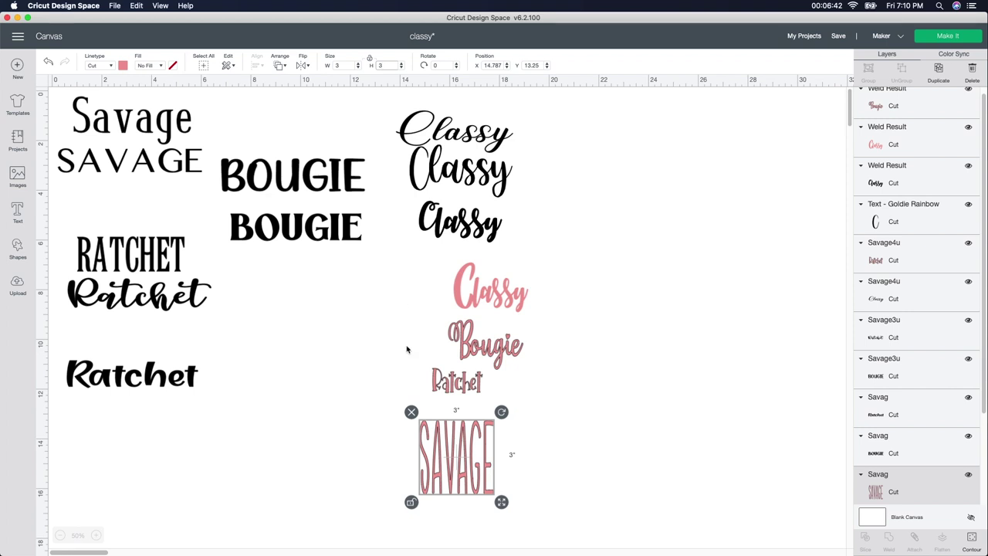
Step: Move the four pink words together to the empty canvas area well to the right of the black font samples
{"action": "left_click", "coordinate": [404, 353]}
{"action": "left_click_drag", "start_coordinate": [379, 280], "coordinate": [588, 526]}
{"action": "left_click", "coordinate": [509, 313]}
{"action": "left_click", "coordinate": [509, 313]}
{"action": "left_click", "coordinate": [424, 304]}
{"action": "mouse_move", "coordinate": [378, 253]}
{"action": "left_mouse_down"}
{"action": "mouse_move", "coordinate": [414, 346]}
{"action": "mouse_move", "coordinate": [566, 544]}
{"action": "left_mouse_up"}
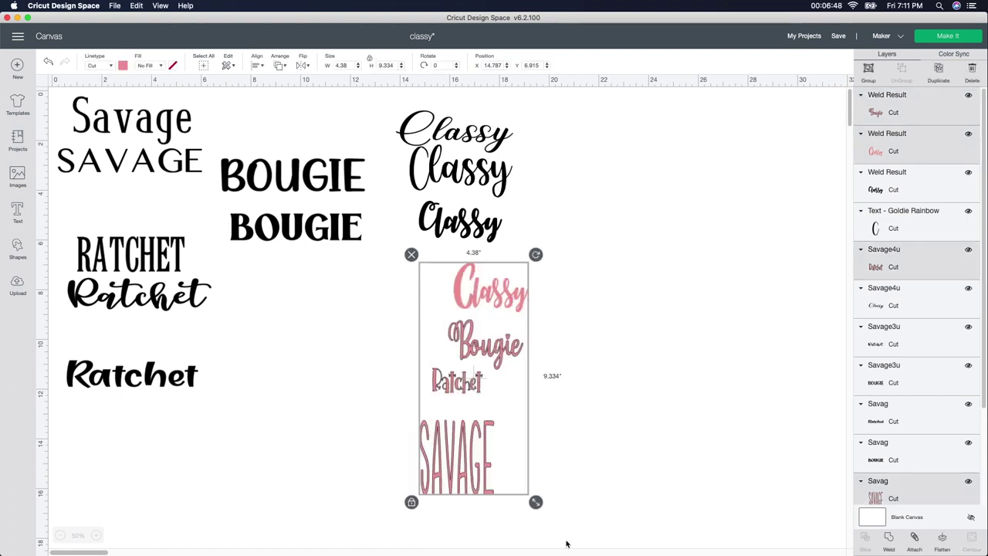
{"action": "left_click_drag", "start_coordinate": [514, 298], "coordinate": [766, 168]}
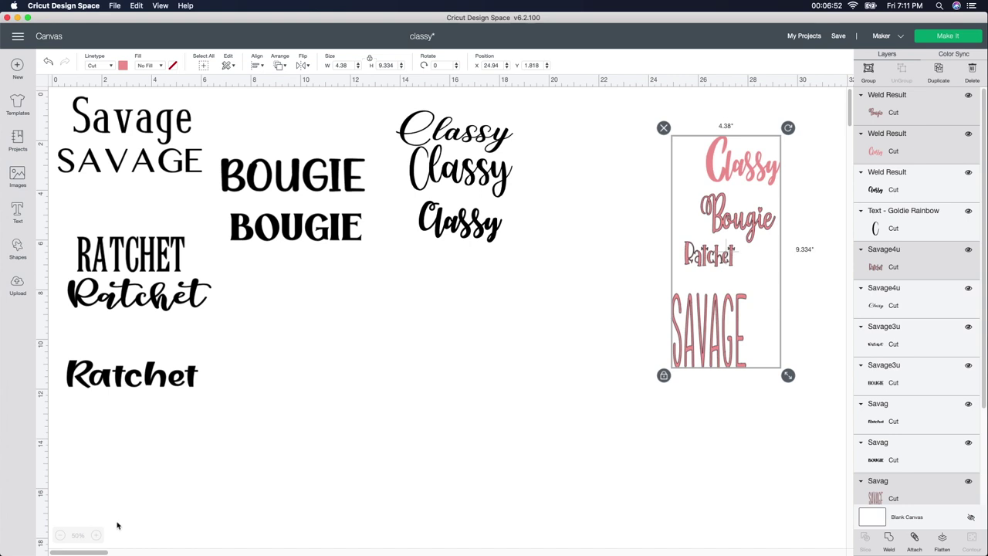
Step: Examine the shapes and relative sizes of the four resized pink words at 100% zoom
{"action": "left_click", "coordinate": [96, 535]}
{"action": "left_click", "coordinate": [96, 535]}
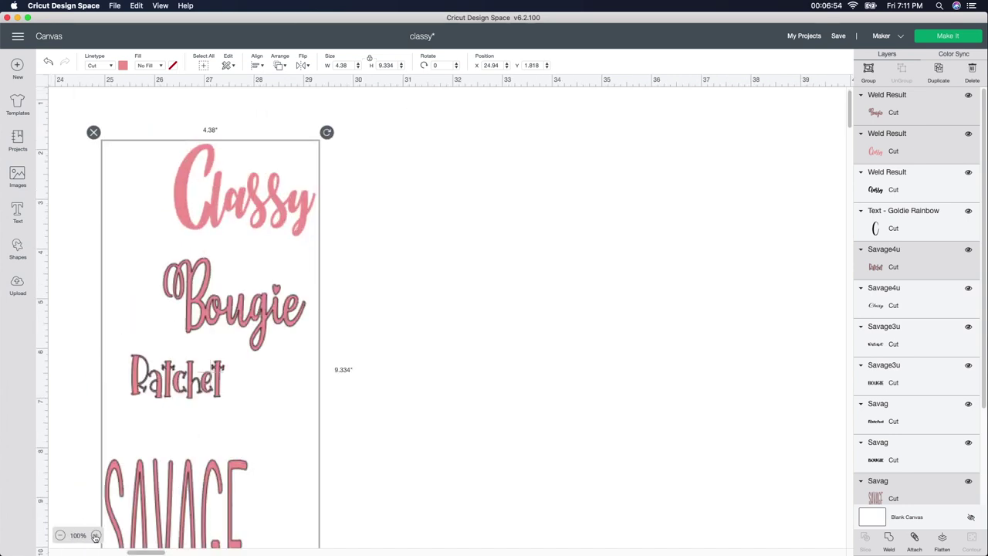
{"action": "left_click", "coordinate": [412, 450]}
{"action": "scroll", "coordinate": [424, 478], "scroll_direction": "down", "scroll_amount": 5}
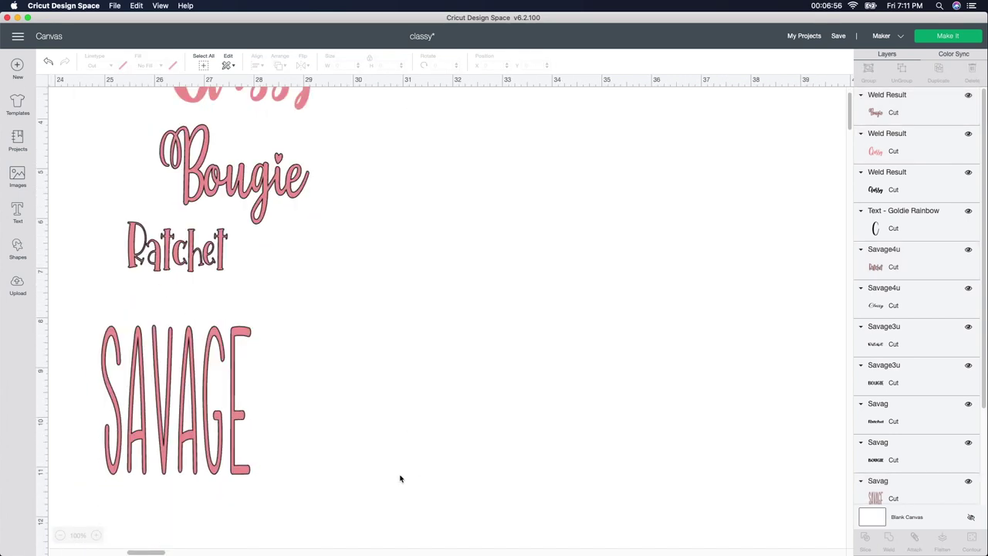
{"action": "left_click", "coordinate": [194, 464]}
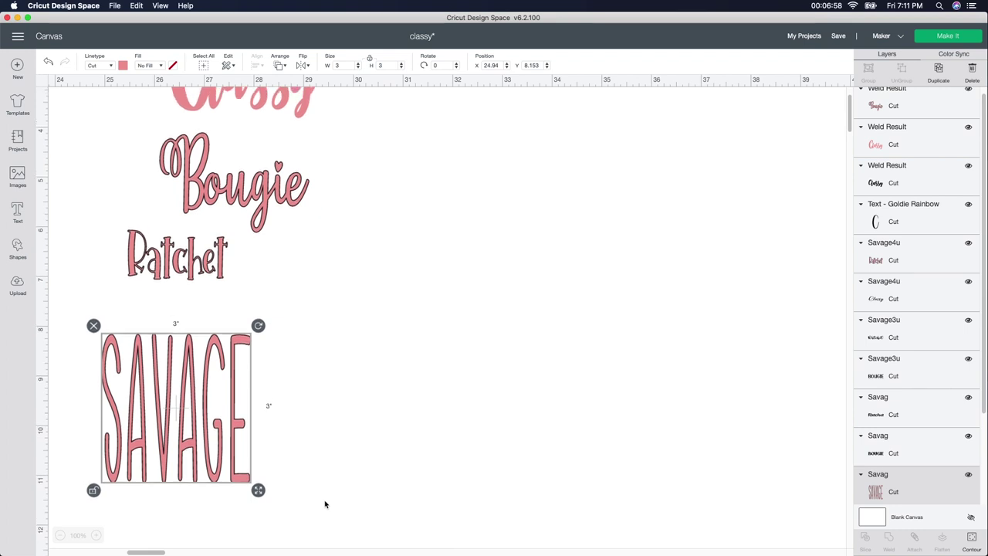
{"action": "scroll", "coordinate": [327, 503], "scroll_direction": "up", "scroll_amount": 3}
{"action": "scroll", "coordinate": [324, 501], "scroll_direction": "down", "scroll_amount": 1}
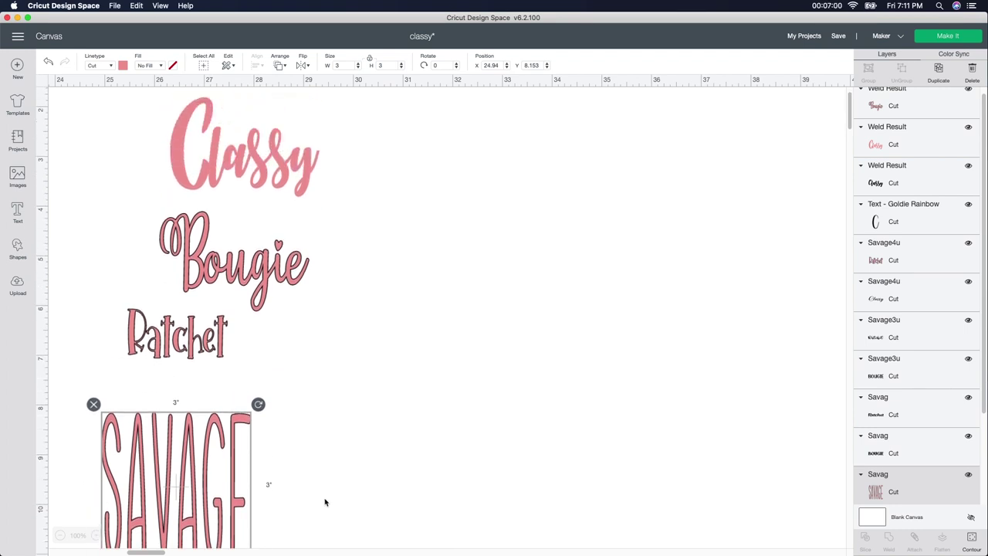
{"action": "scroll", "coordinate": [325, 502], "scroll_direction": "down", "scroll_amount": 1}
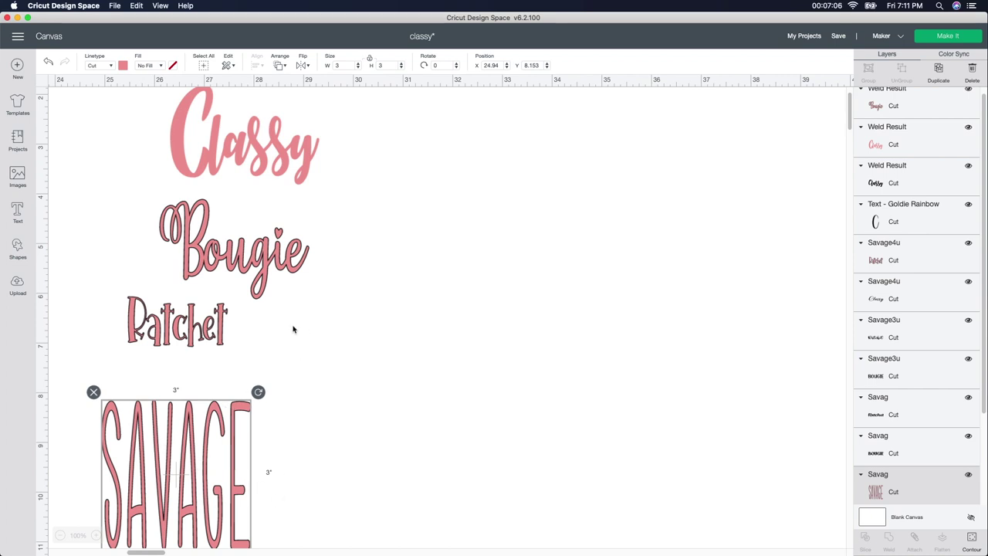
Step: Set the pink Ratchet apart from the column and place SAVAGE, resized to about 3.06 by 1.92 in, beneath it
{"action": "left_click_drag", "start_coordinate": [191, 337], "coordinate": [472, 342]}
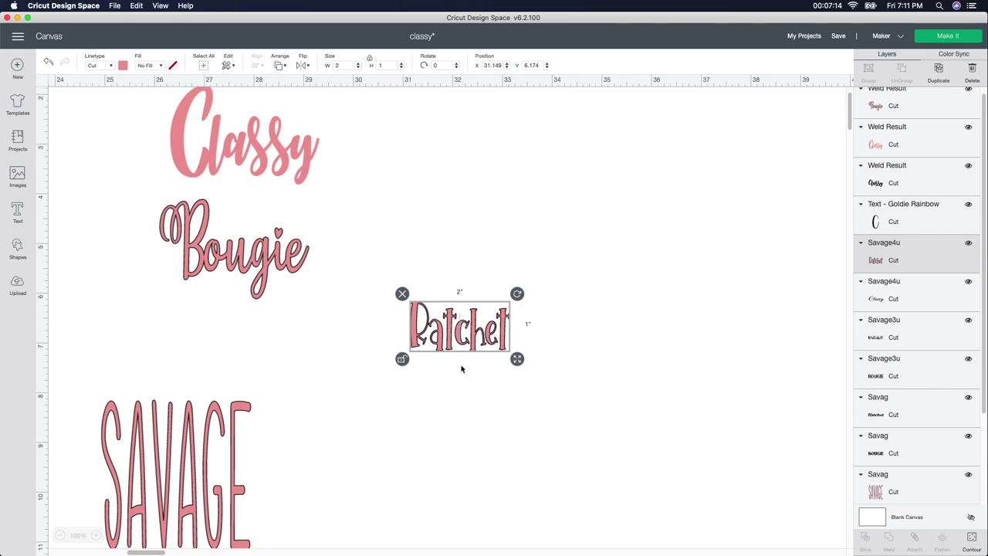
{"action": "left_click_drag", "start_coordinate": [207, 463], "coordinate": [226, 410]}
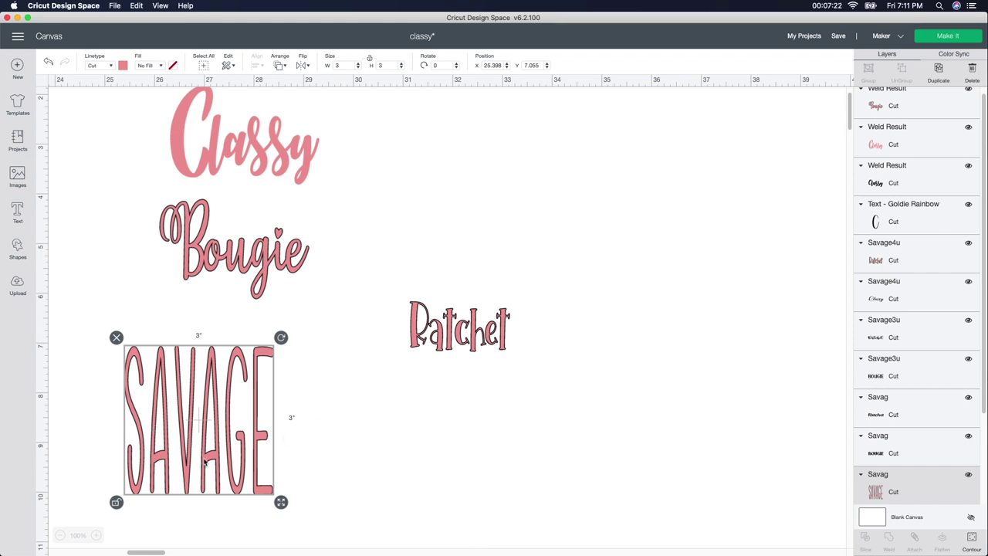
{"action": "left_click_drag", "start_coordinate": [282, 503], "coordinate": [287, 453]}
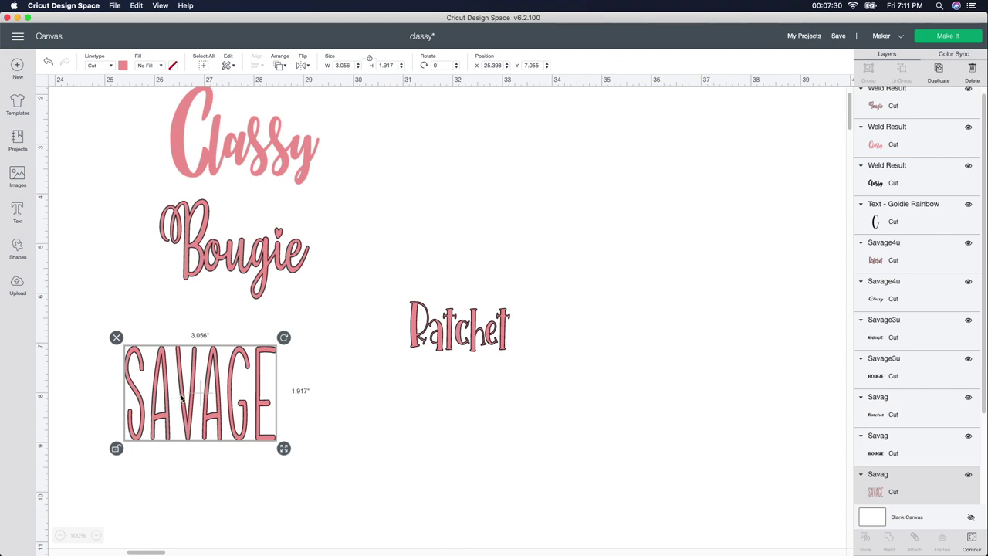
{"action": "left_click_drag", "start_coordinate": [192, 396], "coordinate": [431, 429]}
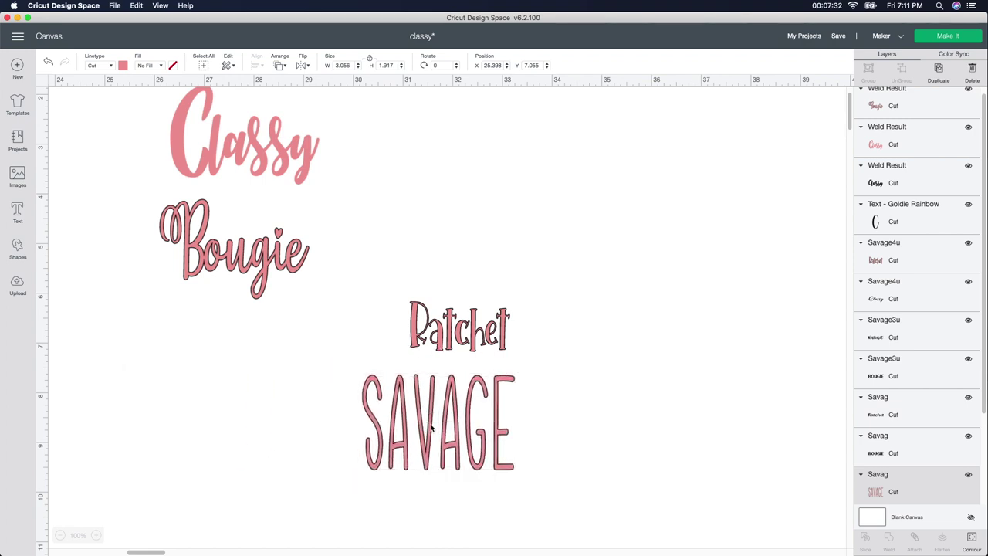
Step: Separate the upper two pink words by moving Bougie down and to the left and Classy slightly down and to the right
{"action": "left_click_drag", "start_coordinate": [220, 269], "coordinate": [176, 345]}
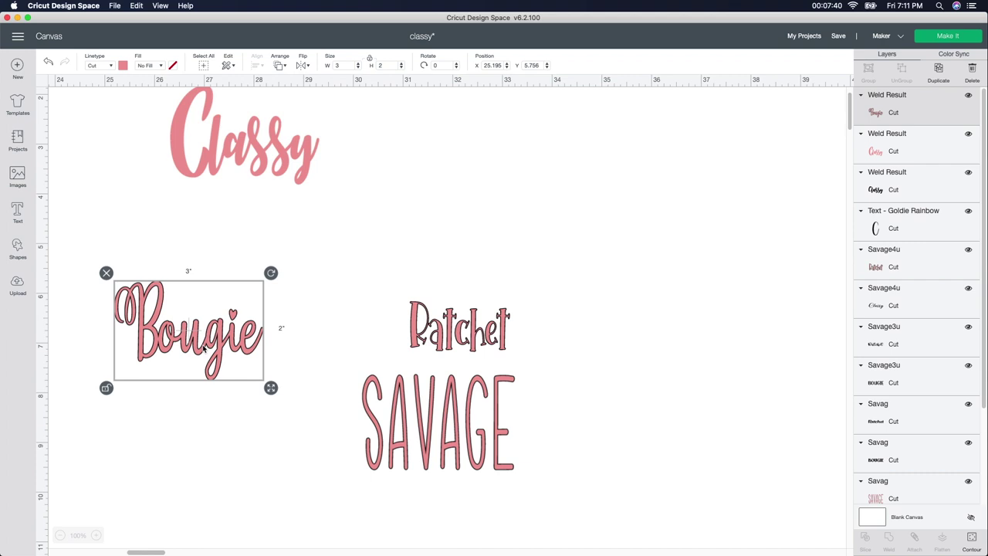
{"action": "left_click_drag", "start_coordinate": [219, 163], "coordinate": [243, 217]}
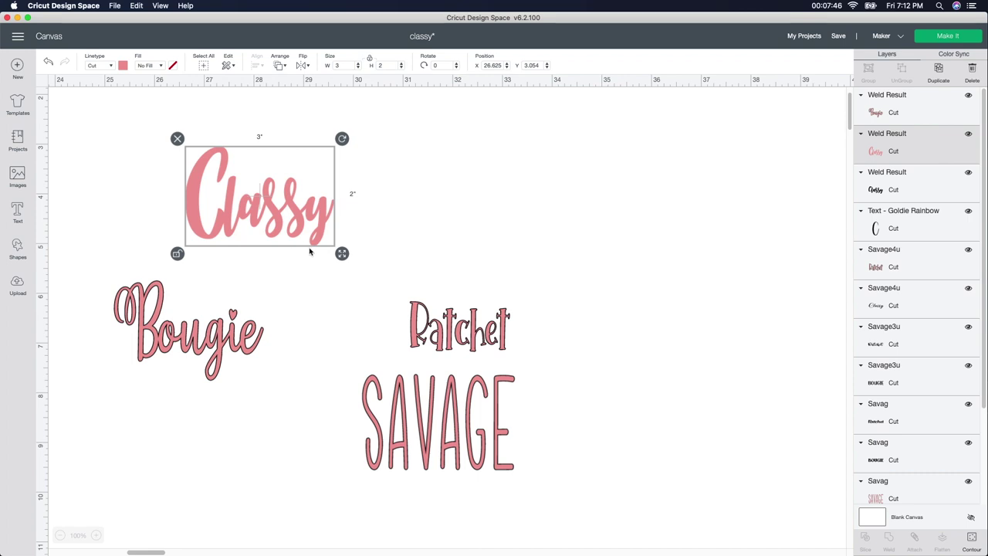
{"action": "left_click", "coordinate": [473, 247]}
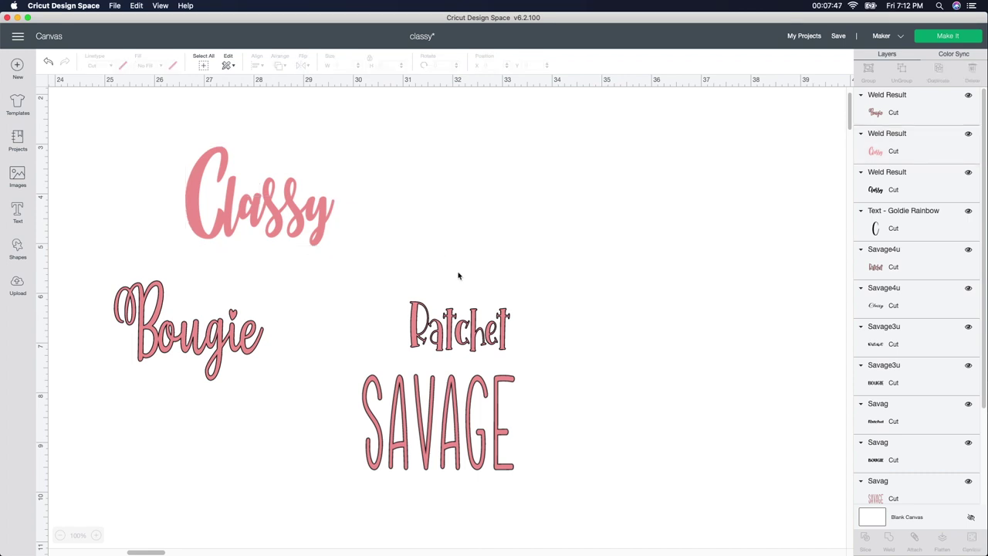
Step: Check the sizes of the pink Classy, Bougie, SAVAGE and Ratchet one after another
{"action": "left_click", "coordinate": [304, 220]}
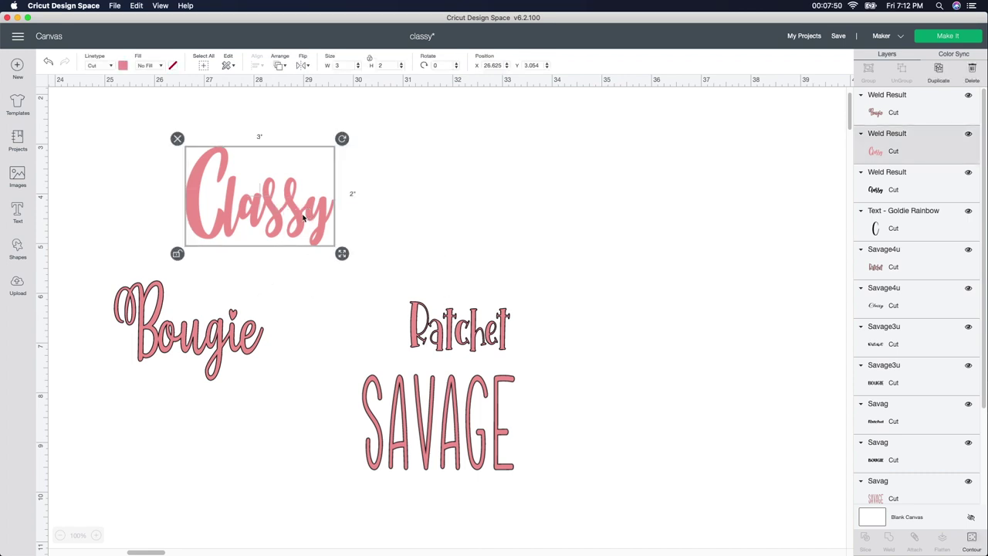
{"action": "left_click", "coordinate": [234, 359]}
{"action": "left_click", "coordinate": [392, 425]}
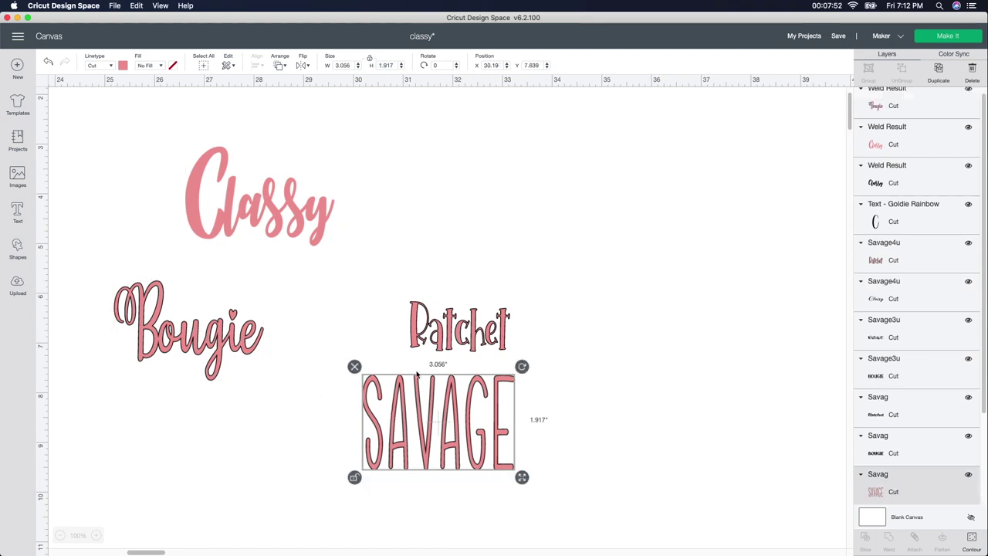
{"action": "left_click", "coordinate": [448, 347]}
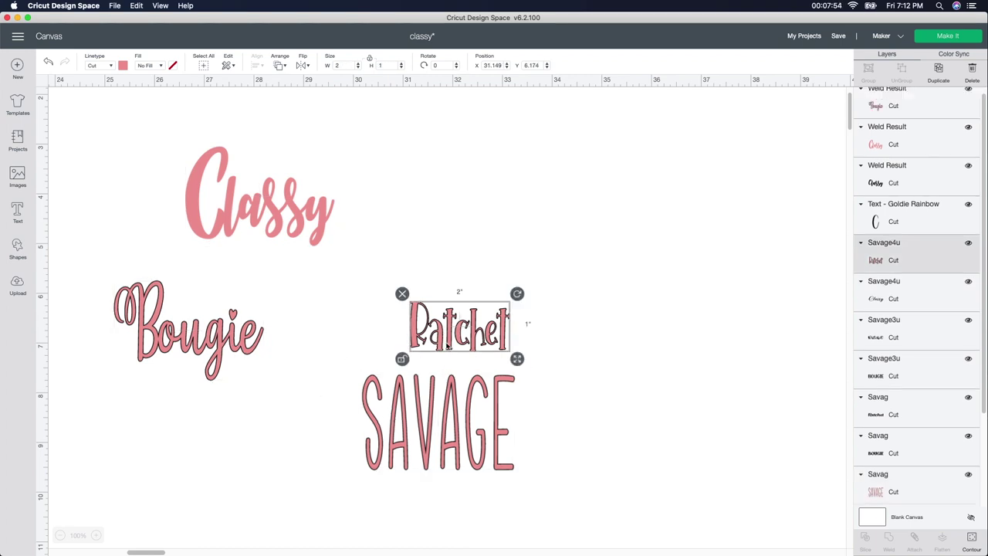
{"action": "left_click", "coordinate": [550, 290]}
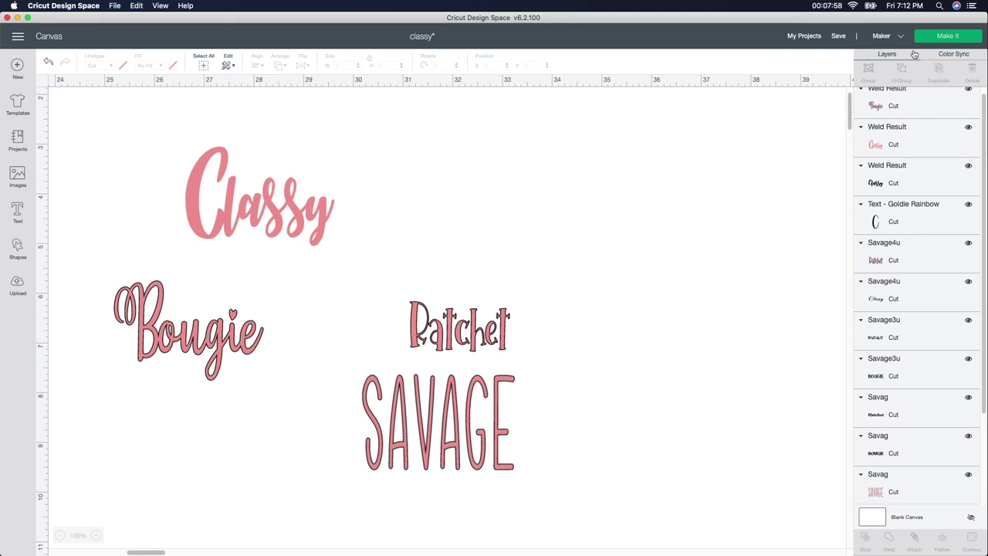
Step: Send the project to the mat preview and space Classy, SAVAGE and Ratchet slightly farther apart along the upper edge of the pink mat
{"action": "left_click", "coordinate": [935, 39]}
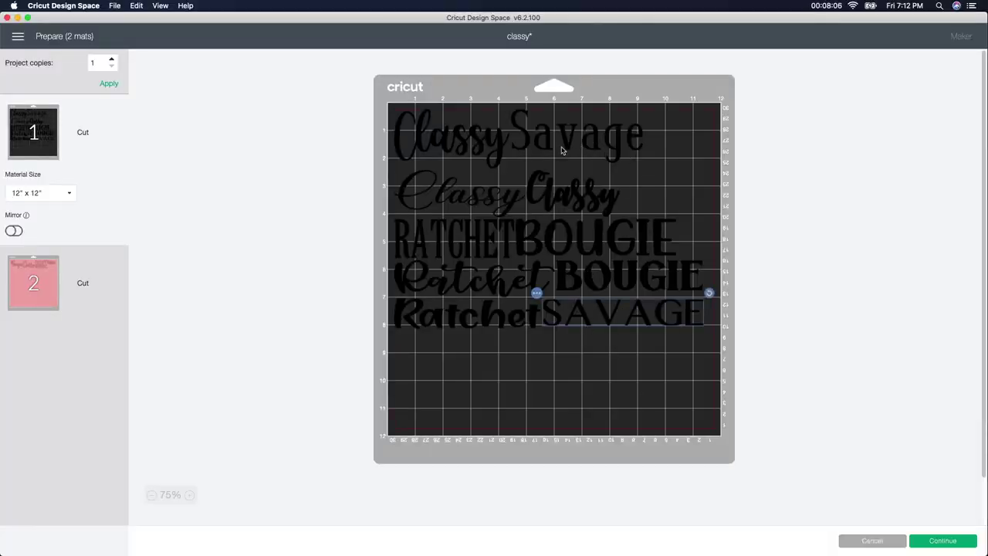
{"action": "left_click", "coordinate": [115, 276]}
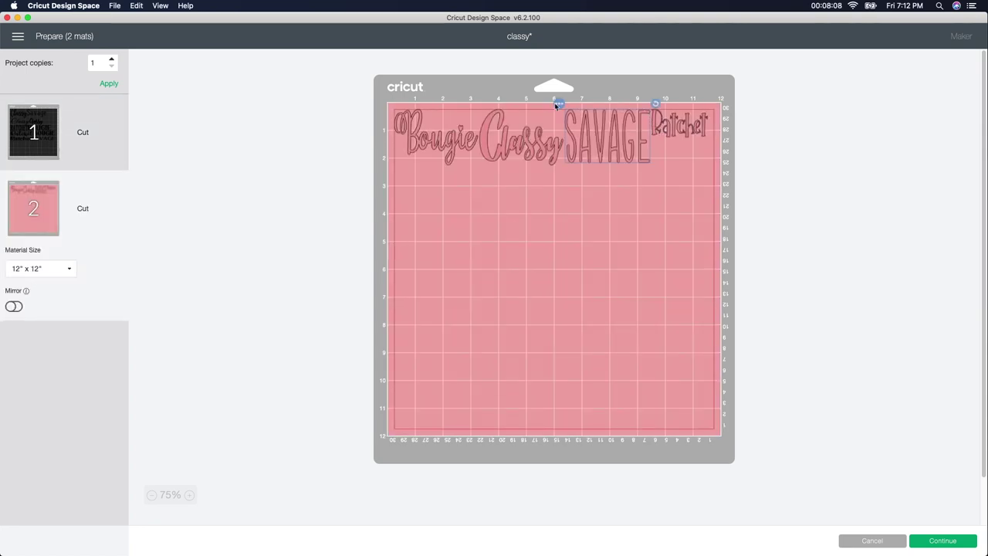
{"action": "left_click_drag", "start_coordinate": [662, 128], "coordinate": [620, 129]}
{"action": "left_click", "coordinate": [617, 130]}
{"action": "left_click_drag", "start_coordinate": [541, 130], "coordinate": [542, 130]}
{"action": "left_click", "coordinate": [513, 199]}
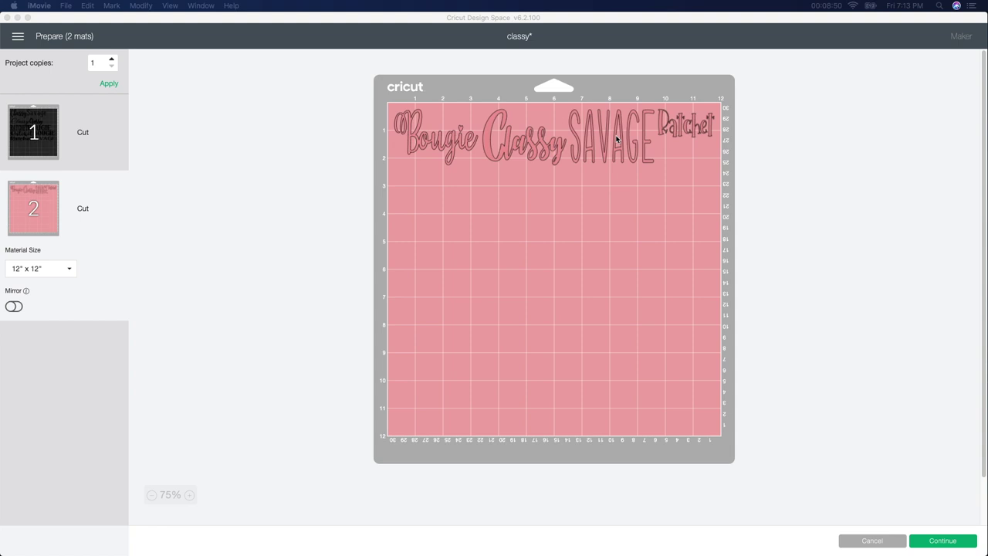
Step: Continue to the cutting setup and set the base material to Holographic Sparkle Vinyl
{"action": "left_click", "coordinate": [934, 540]}
{"action": "left_click", "coordinate": [933, 539]}
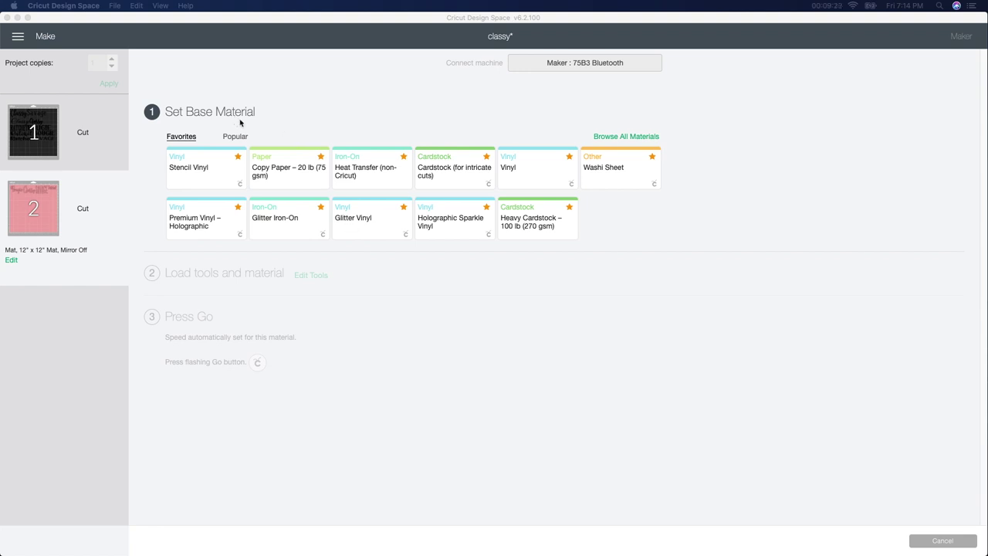
{"action": "left_click", "coordinate": [462, 221]}
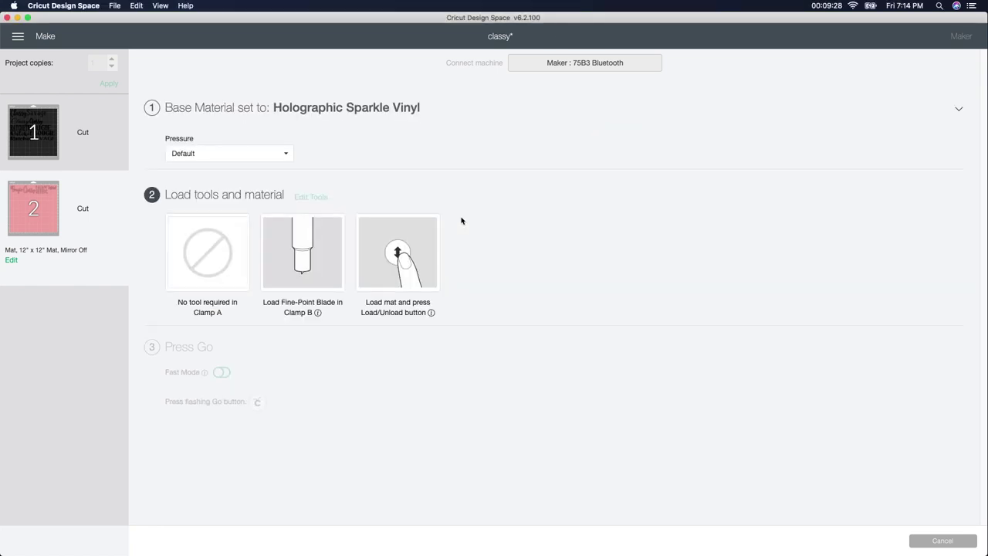
Step: Open the pink mat's image arrangement and mirror settings for editing
{"action": "mouse_move", "coordinate": [43, 212]}
{"action": "left_click", "coordinate": [11, 260]}
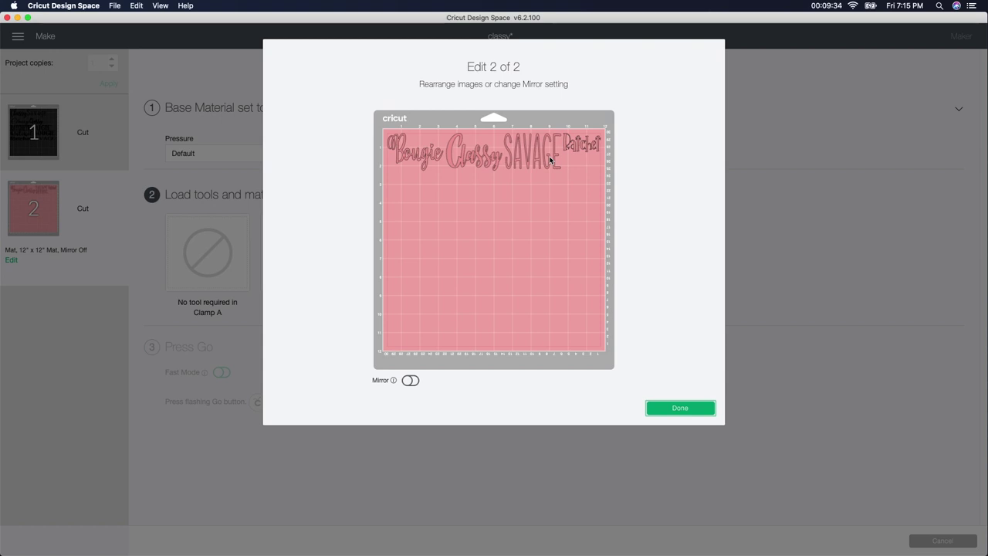